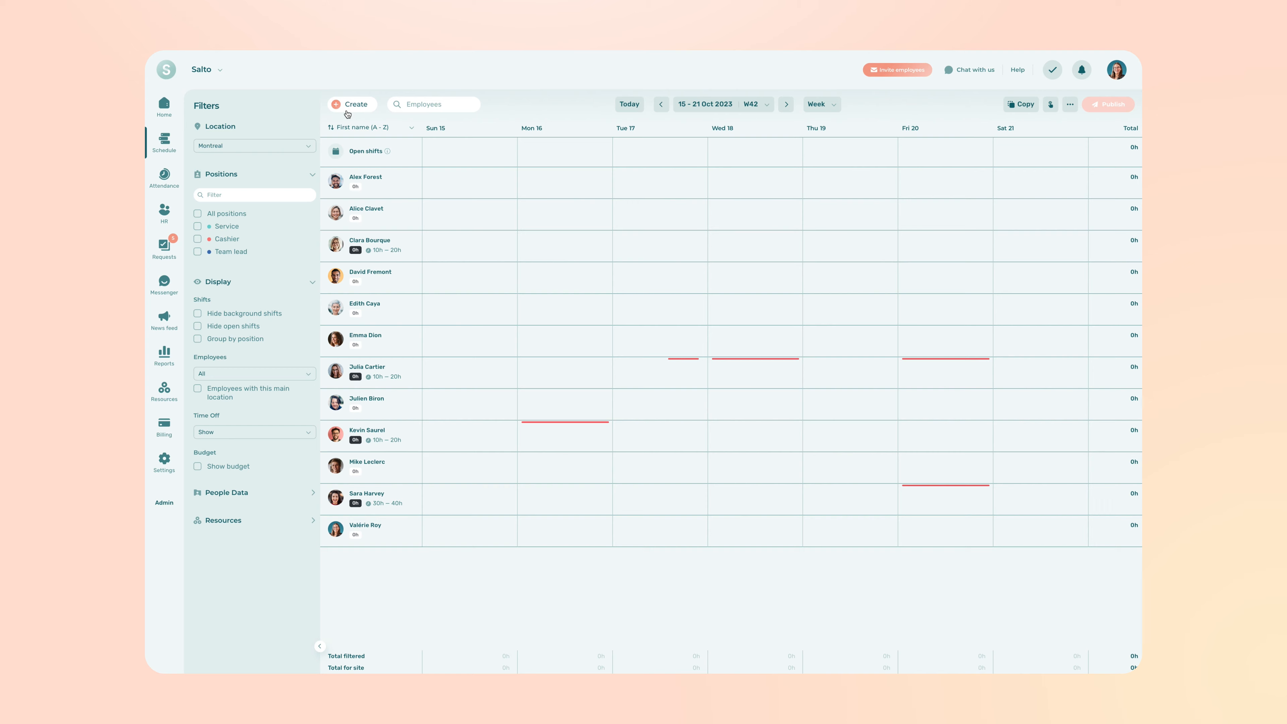
pyautogui.click(372, 107)
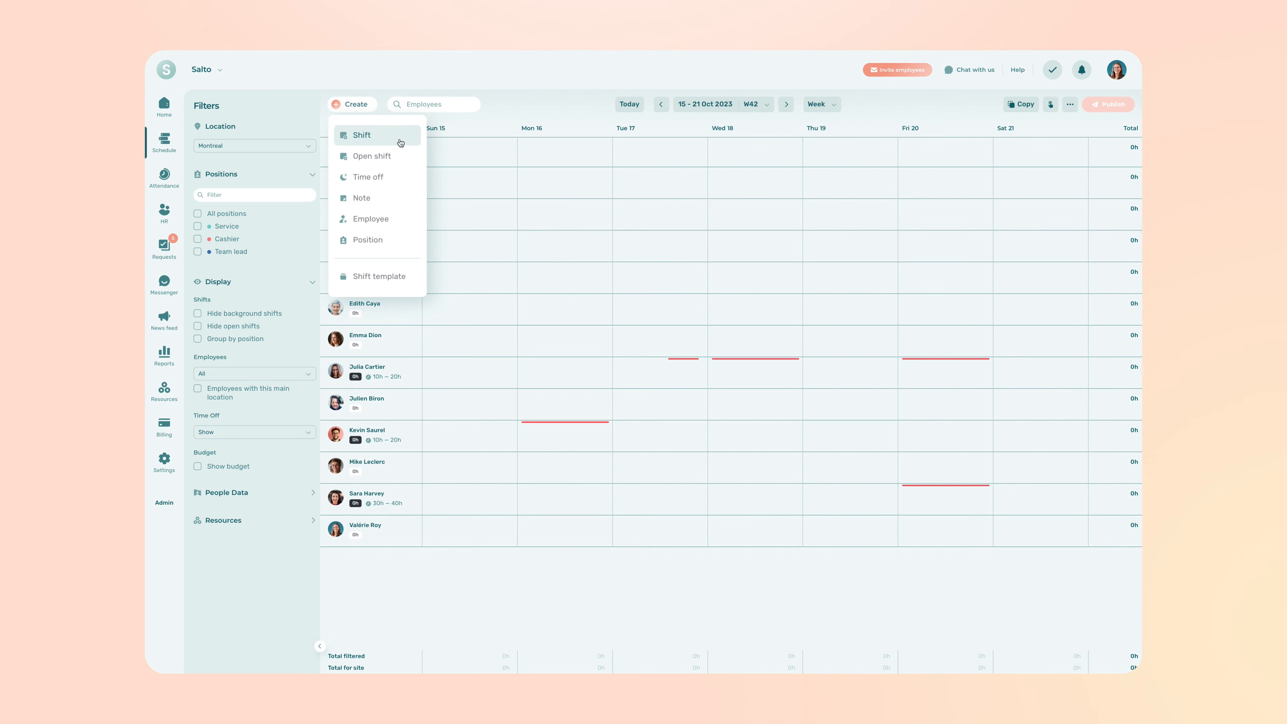
pyautogui.click(374, 107)
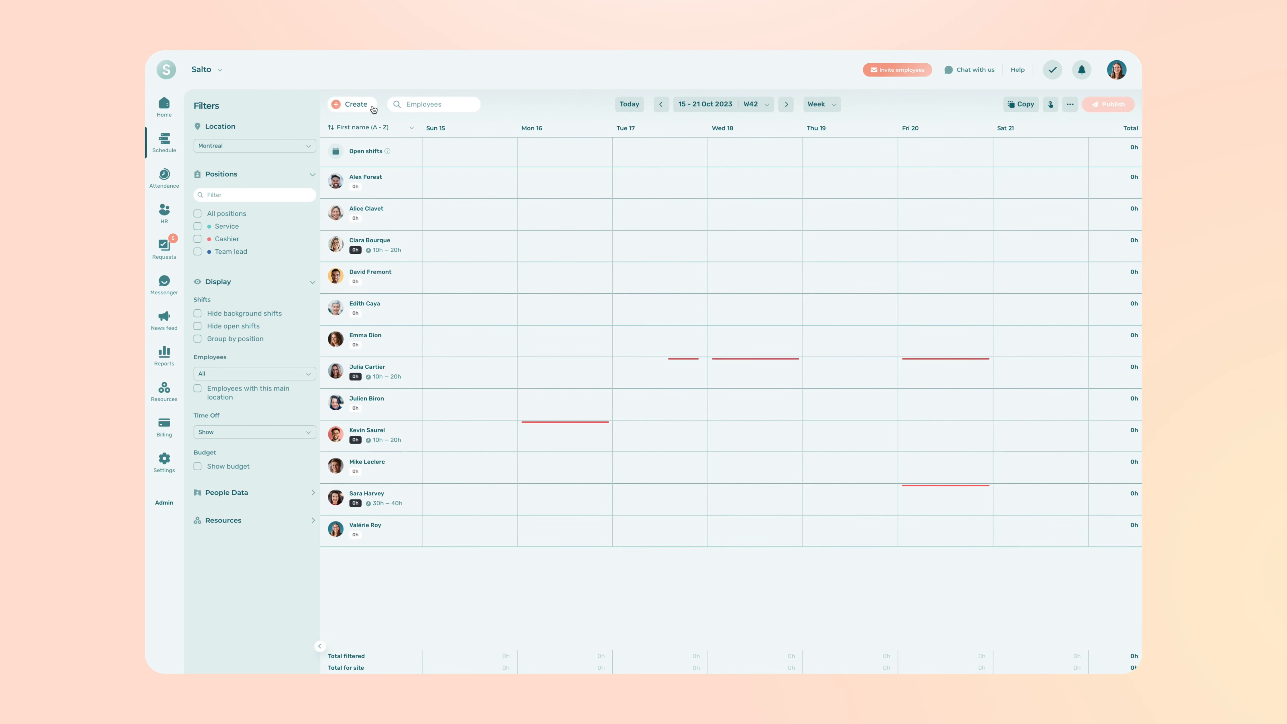
# Start a new shift for the first listed employee on Thursday, Oct 19 2023, running from 9:00am to 5:00pm
pyautogui.moveTo(833, 187)
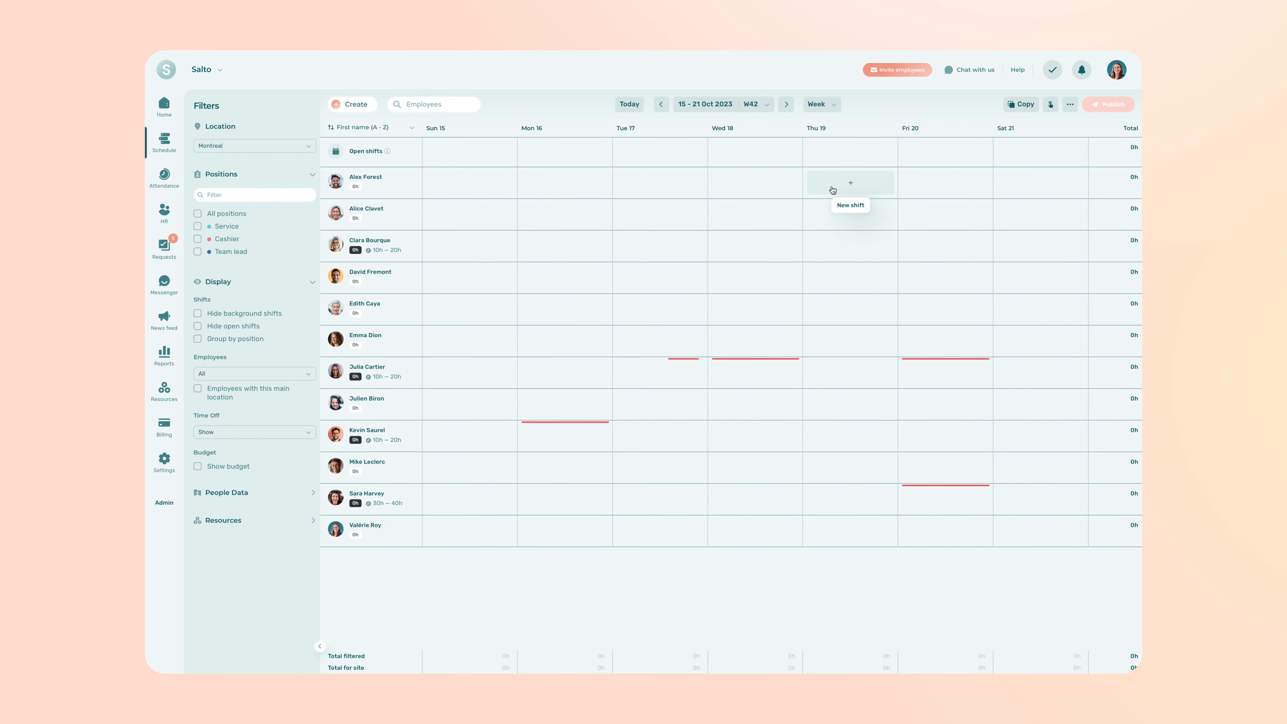
pyautogui.click(832, 190)
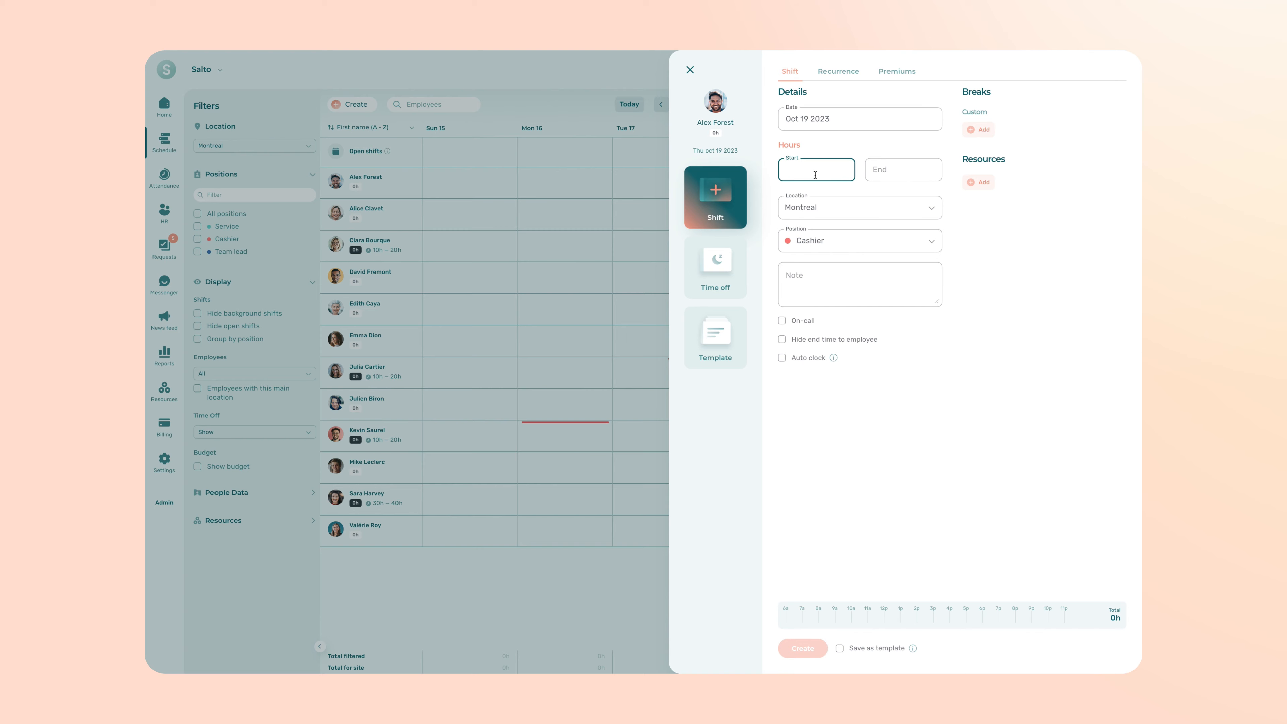
pyautogui.click(815, 175)
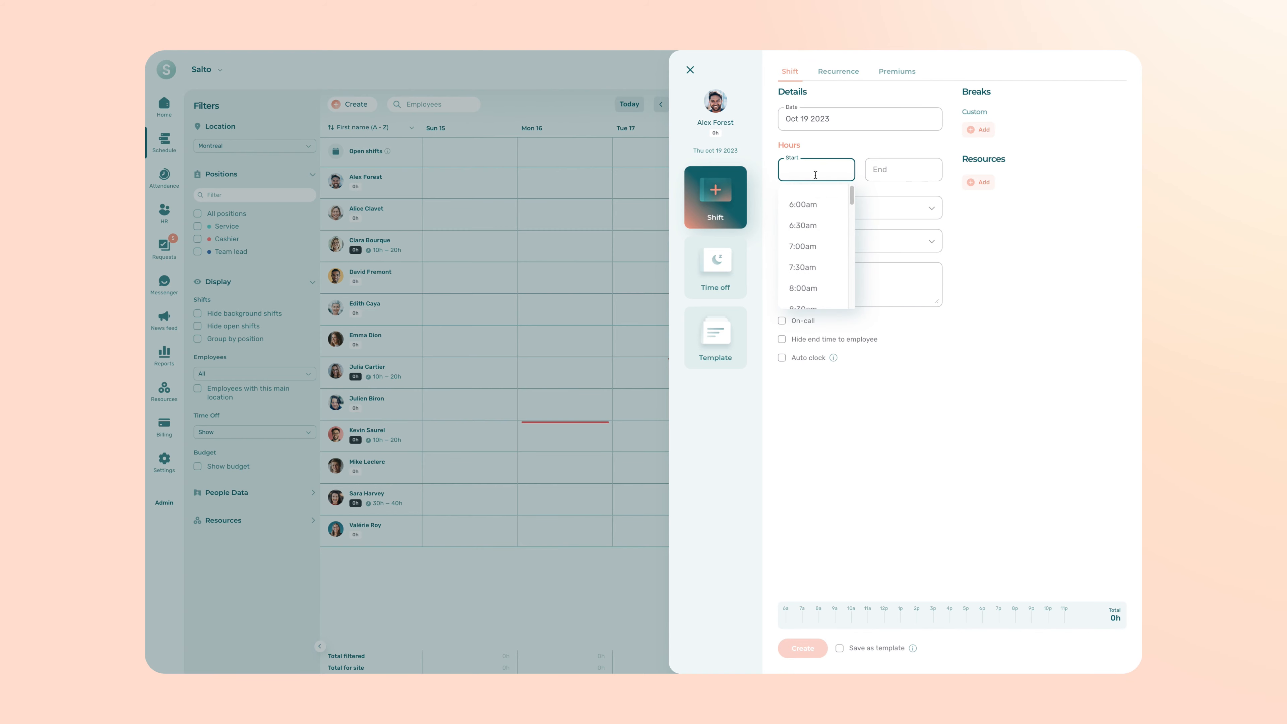
pyautogui.scroll(-1, 816, 239)
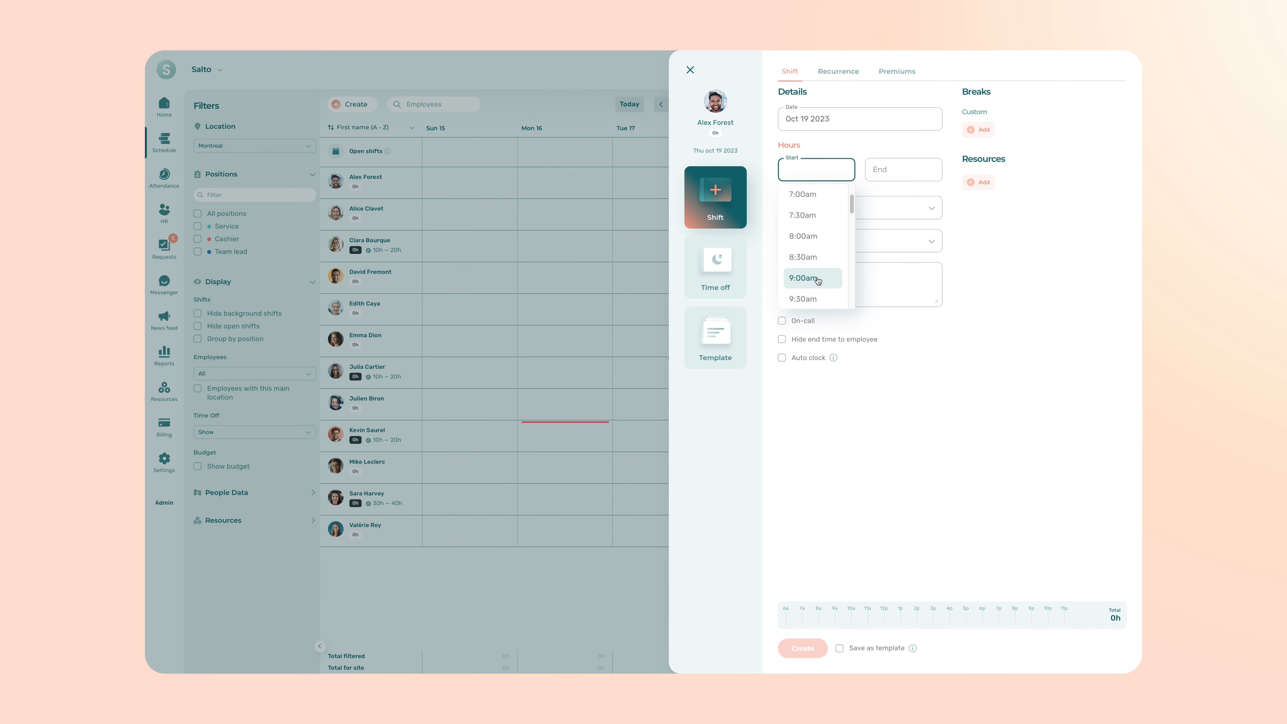
pyautogui.click(817, 278)
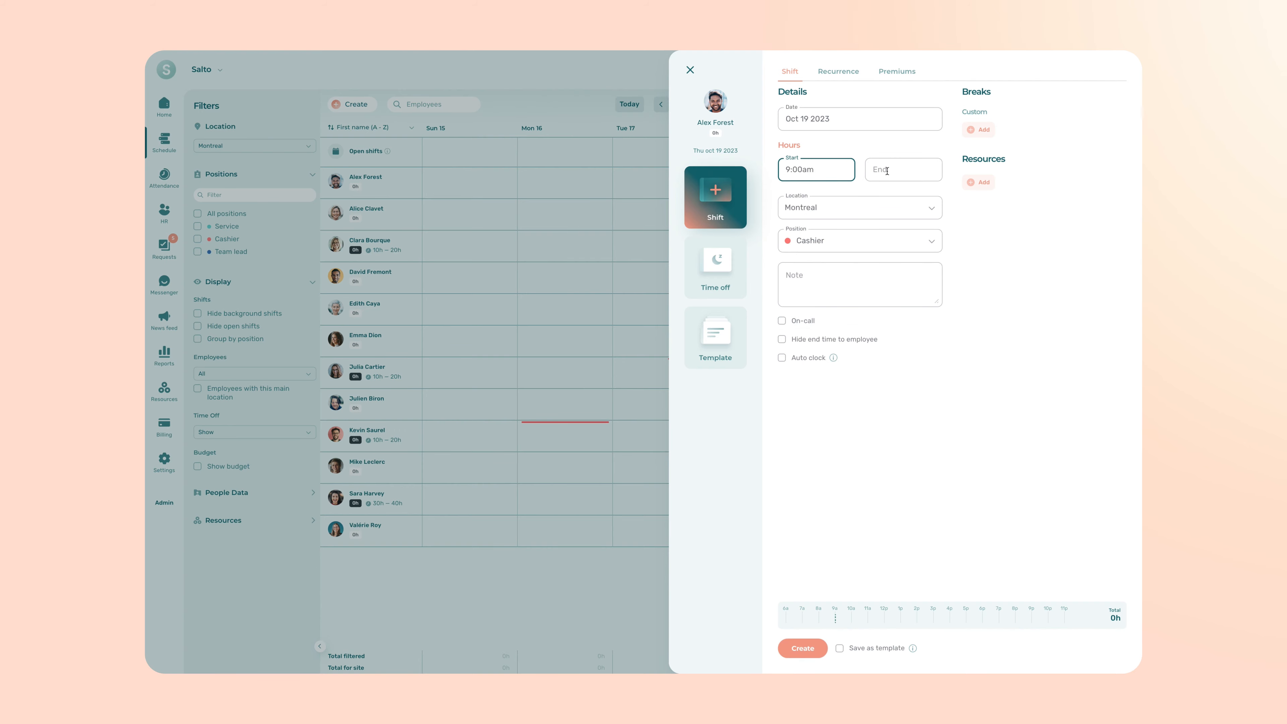
pyautogui.click(887, 170)
pyautogui.write('17')
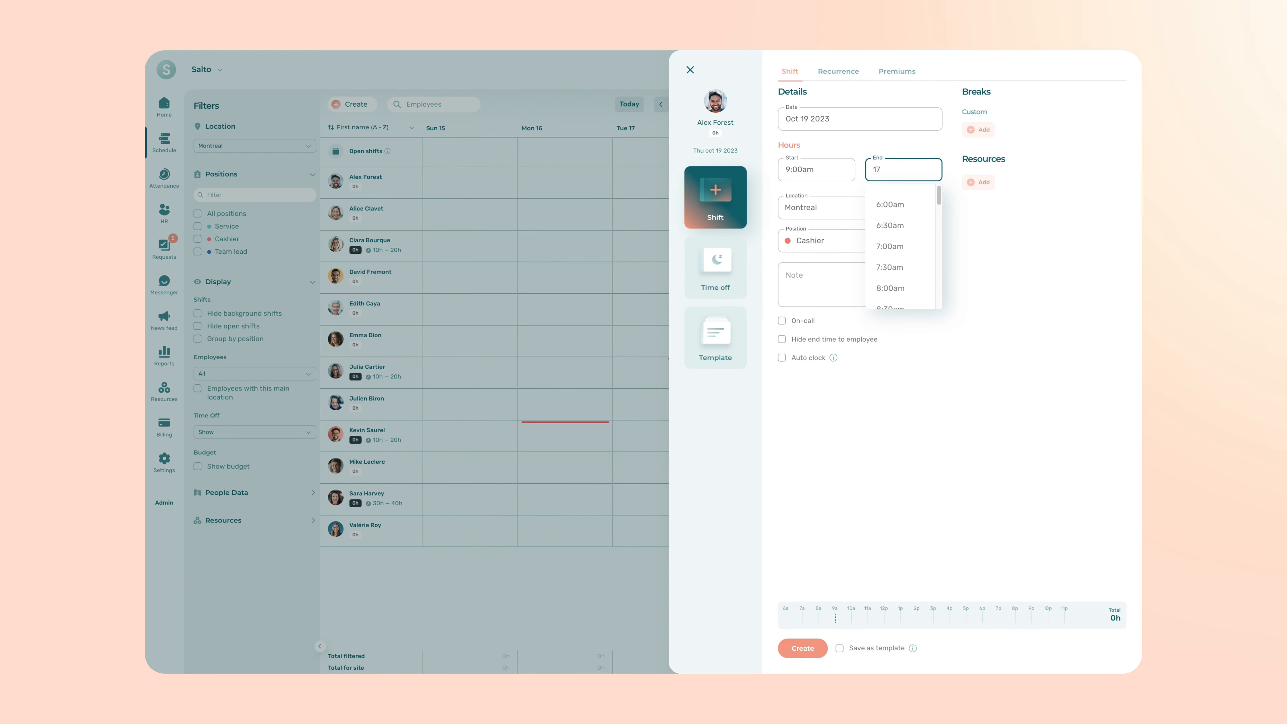
pyautogui.press('Return')
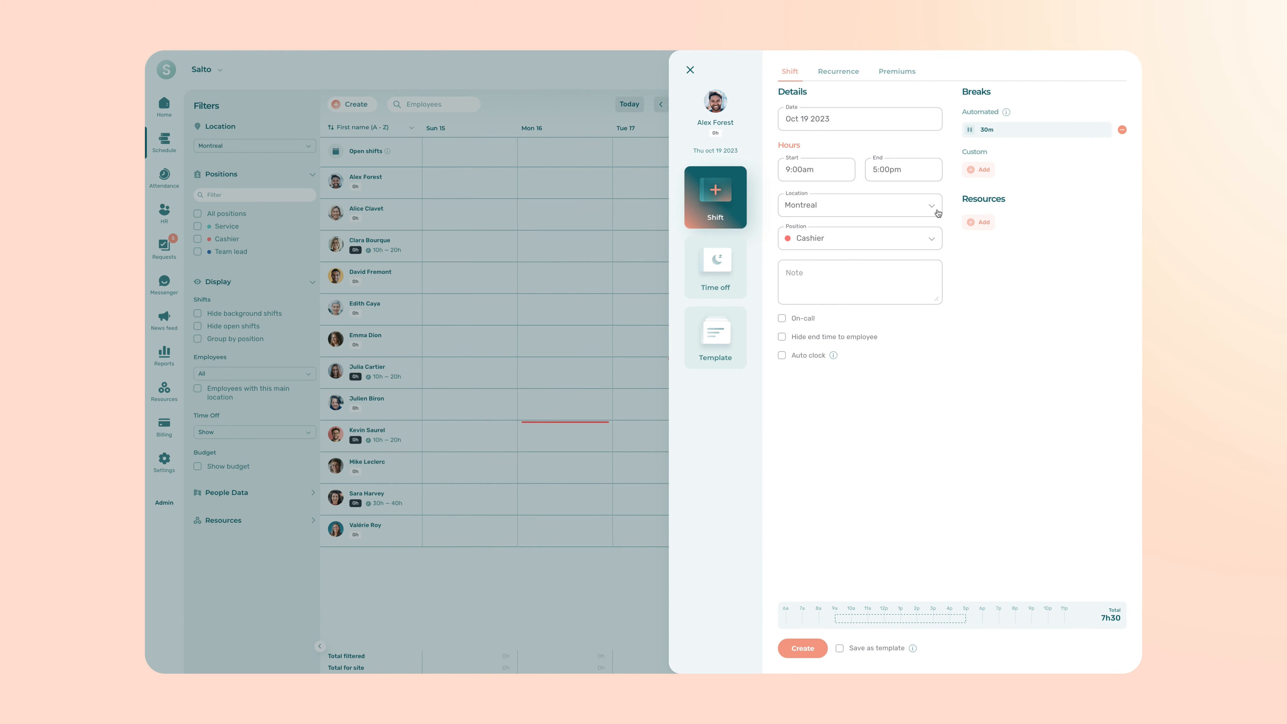
# Fill in the shift details with location Montreal, position Cashier and the note "Don't forget deposits"
pyautogui.click(935, 213)
pyautogui.click(919, 261)
pyautogui.click(929, 238)
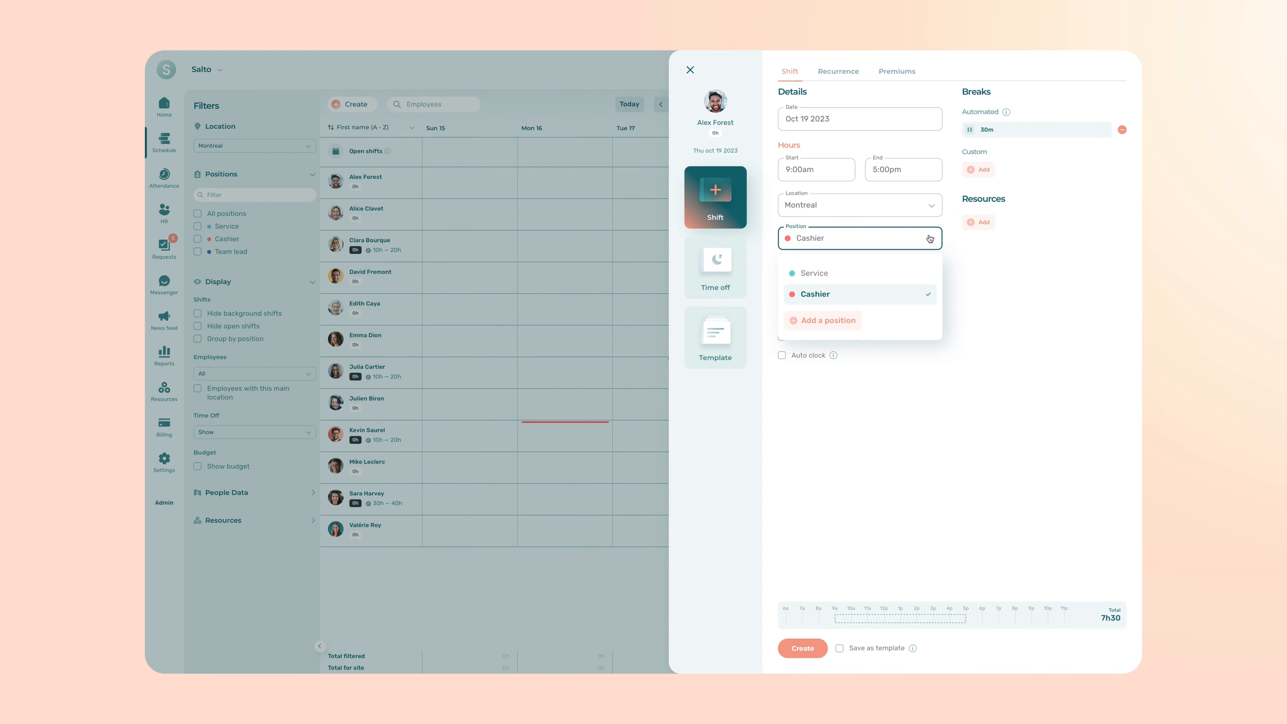
pyautogui.click(918, 298)
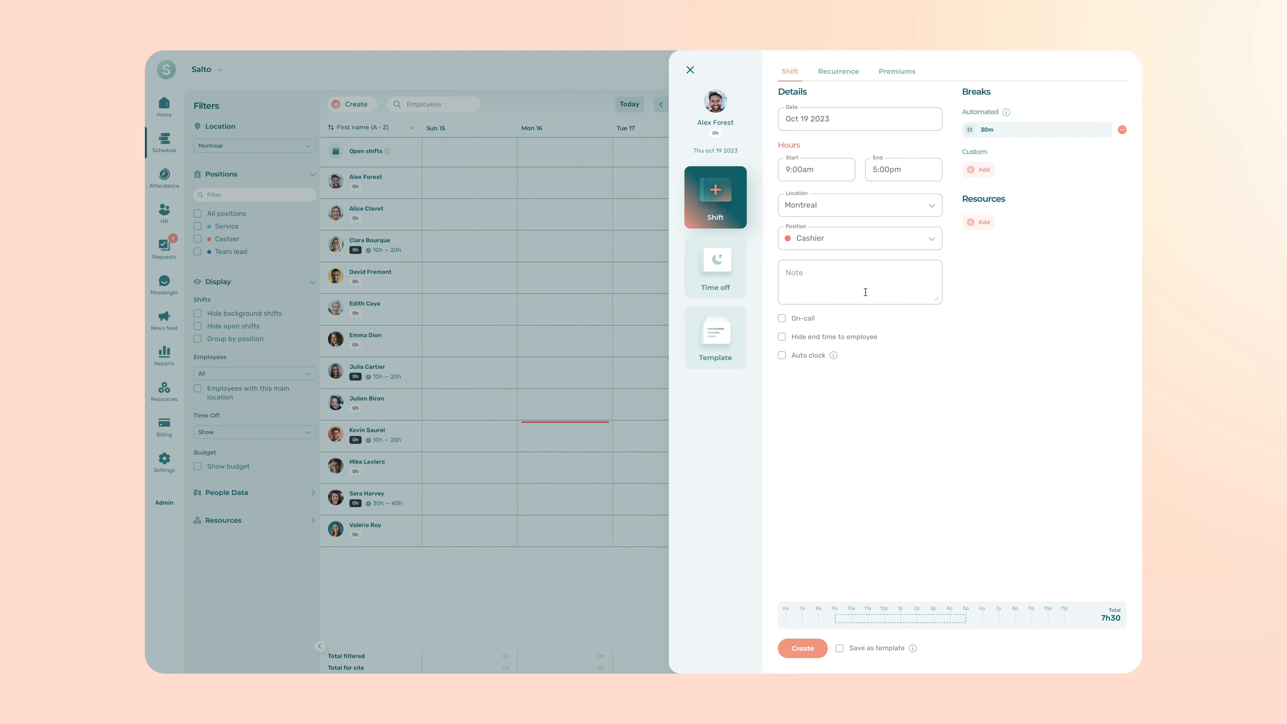
pyautogui.click(784, 272)
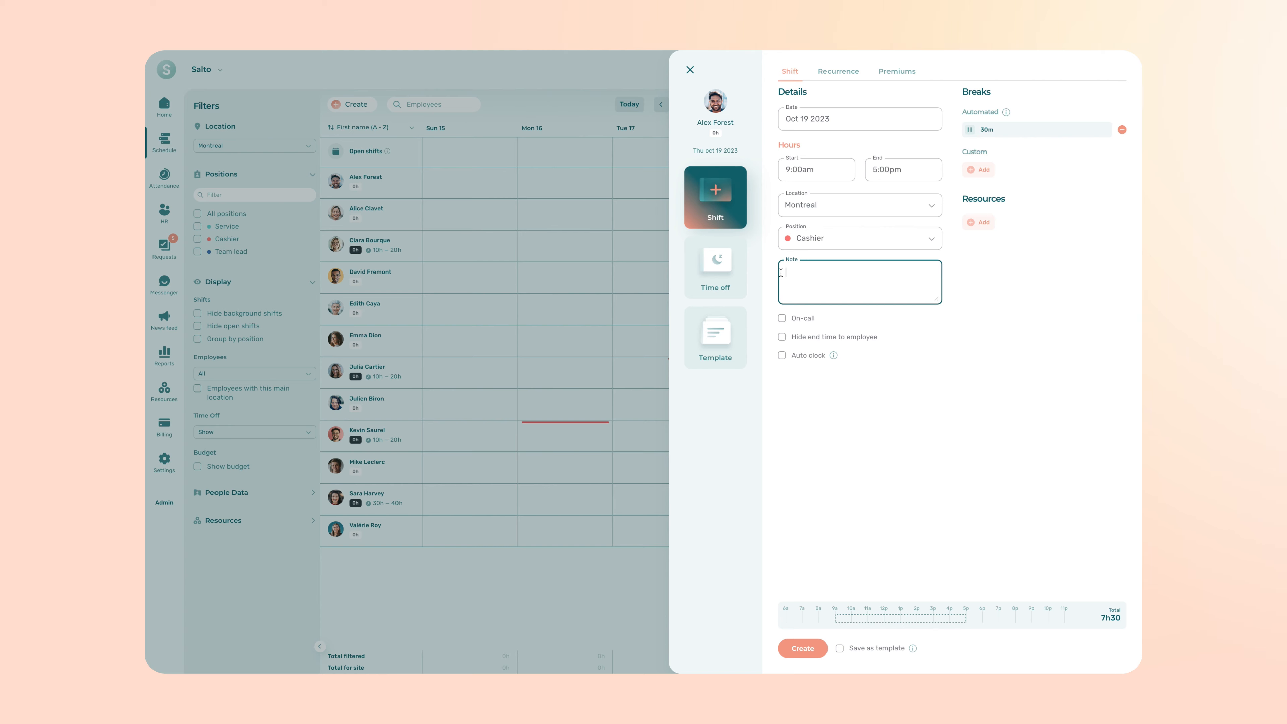
pyautogui.write("Don't forget deposits")
# Try the shift's On-call, Hide end time to employee and Auto clock options, switching each one off again
pyautogui.click(782, 319)
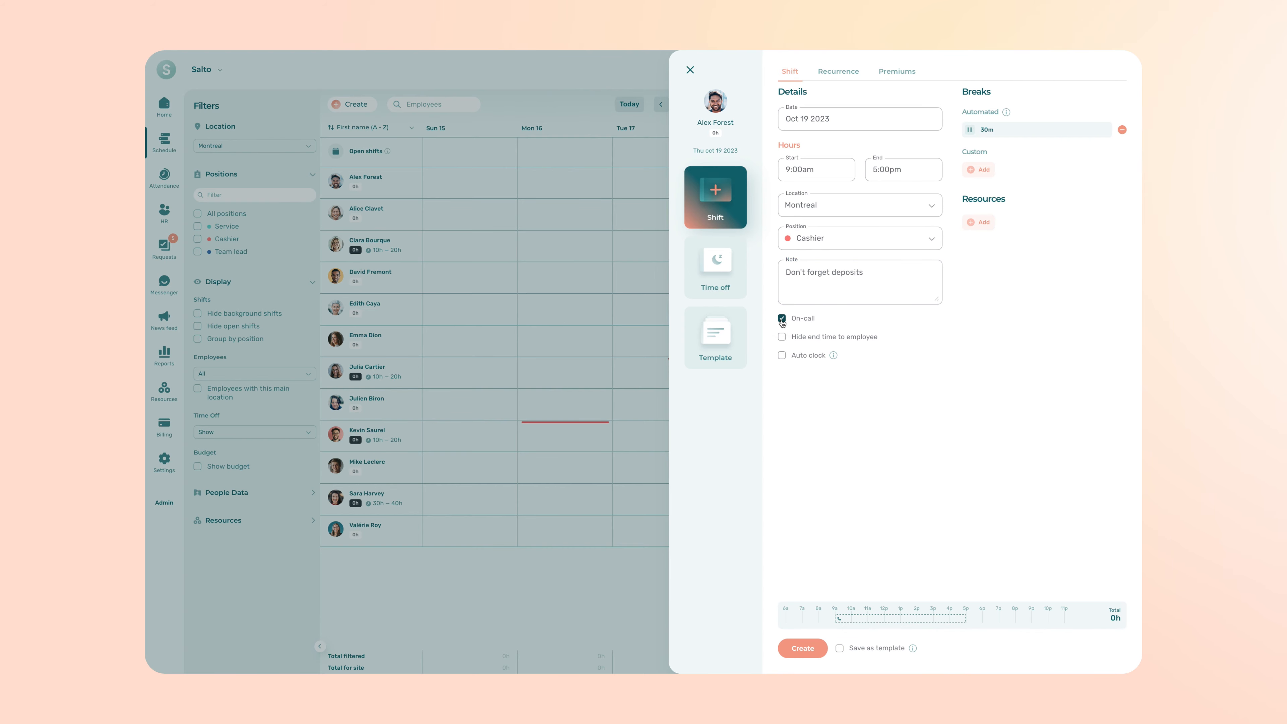
pyautogui.click(783, 323)
pyautogui.click(783, 323)
pyautogui.click(783, 324)
pyautogui.click(783, 342)
pyautogui.click(784, 343)
pyautogui.click(784, 343)
pyautogui.click(784, 343)
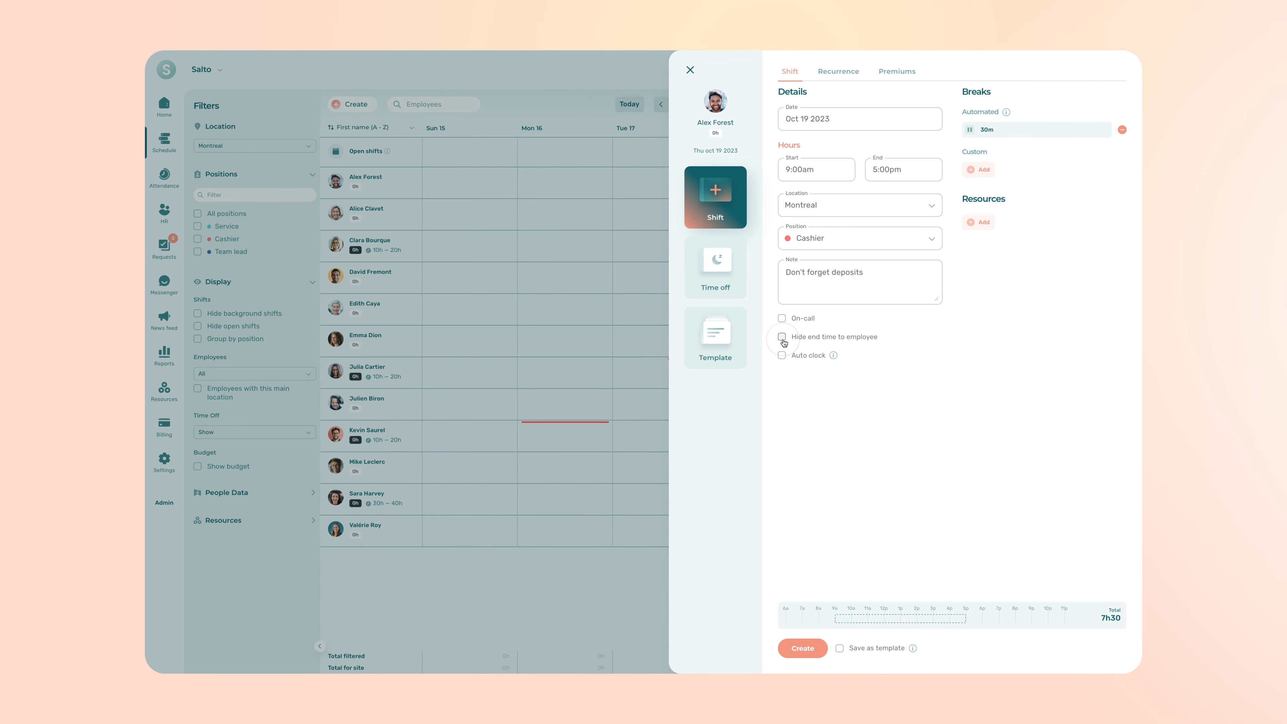
pyautogui.click(783, 360)
pyautogui.click(785, 362)
pyautogui.click(784, 361)
pyautogui.click(785, 361)
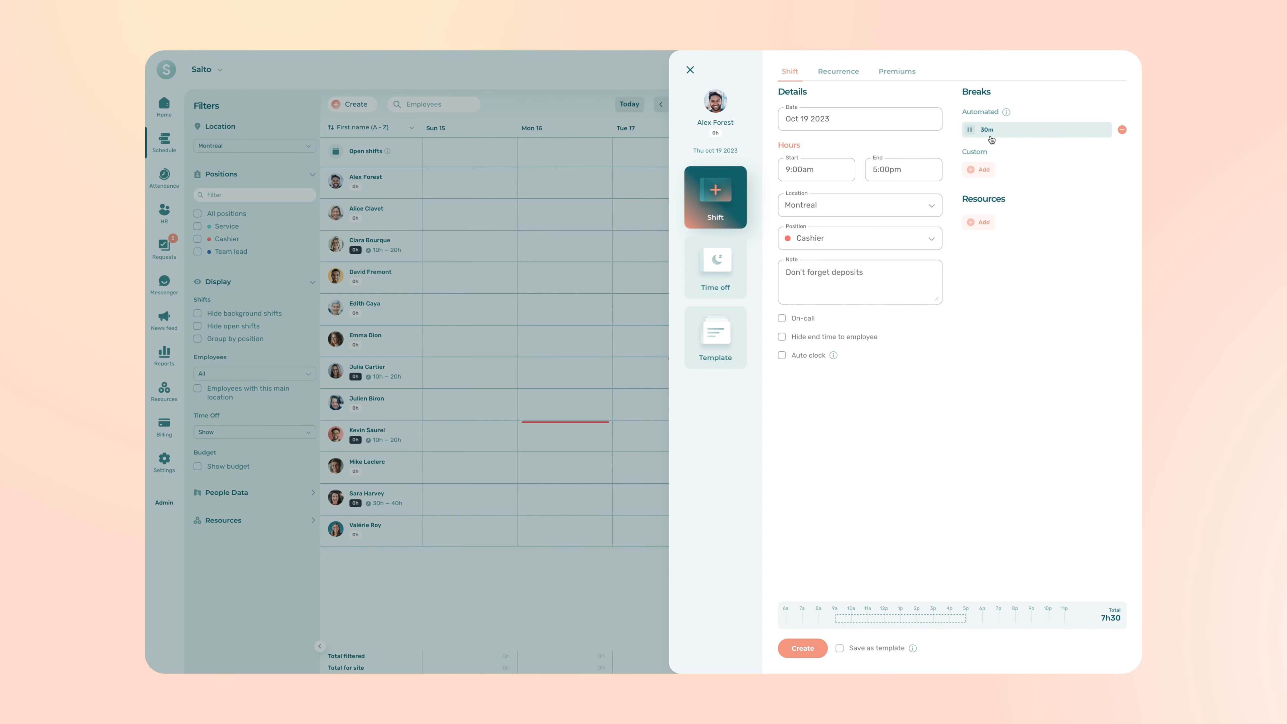
# Add a custom 15-minute paid break starting at 11:30am to the shift
pyautogui.click(985, 179)
pyautogui.click(987, 179)
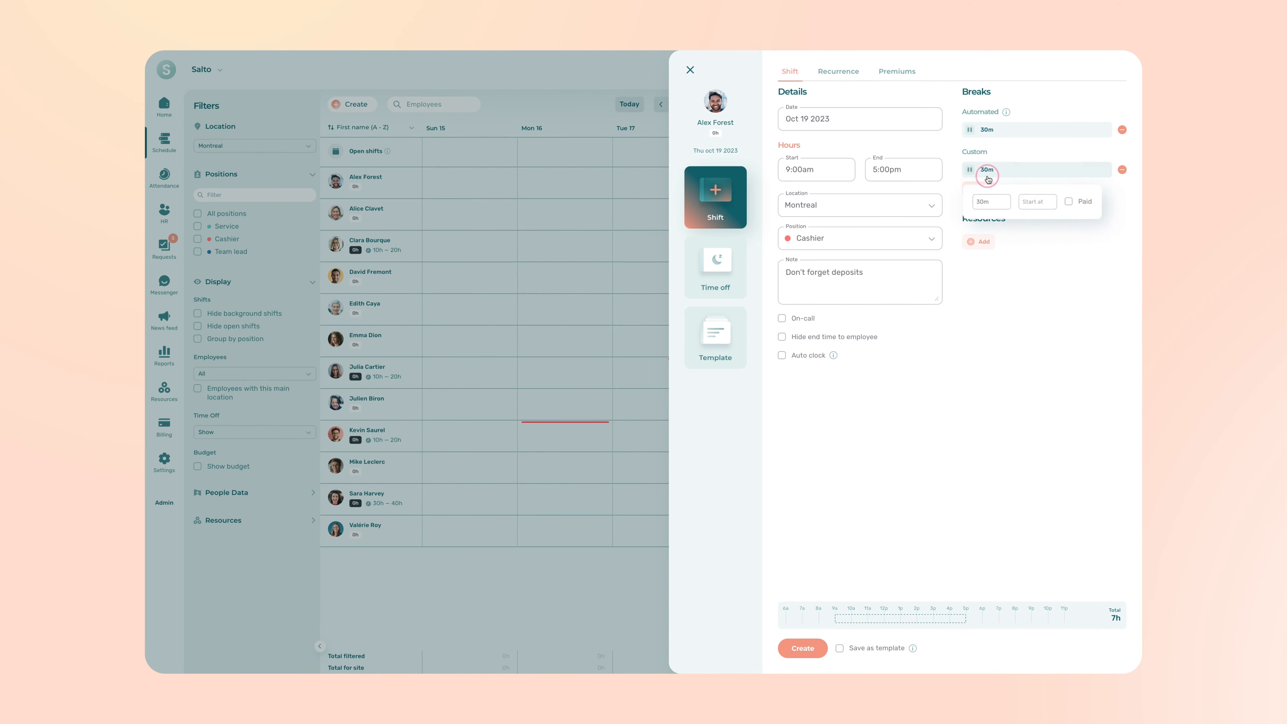
pyautogui.click(985, 202)
pyautogui.click(996, 252)
pyautogui.click(1037, 201)
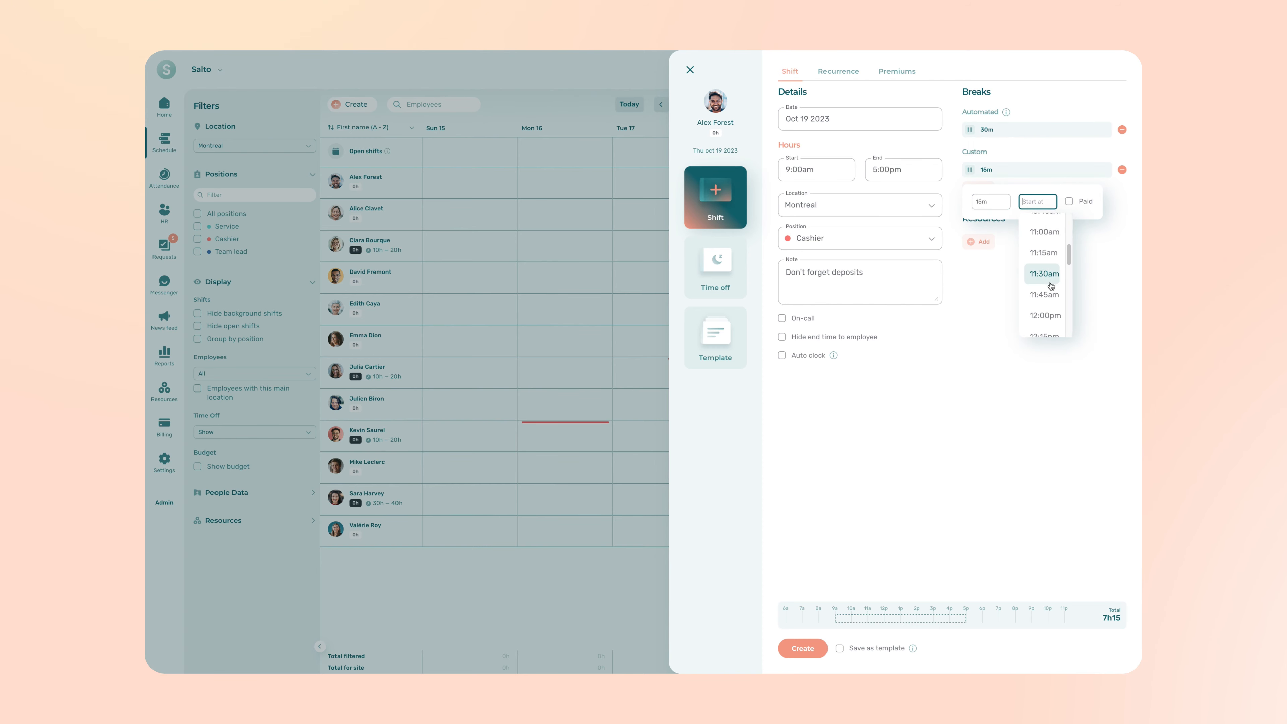
pyautogui.click(1044, 273)
pyautogui.click(1069, 202)
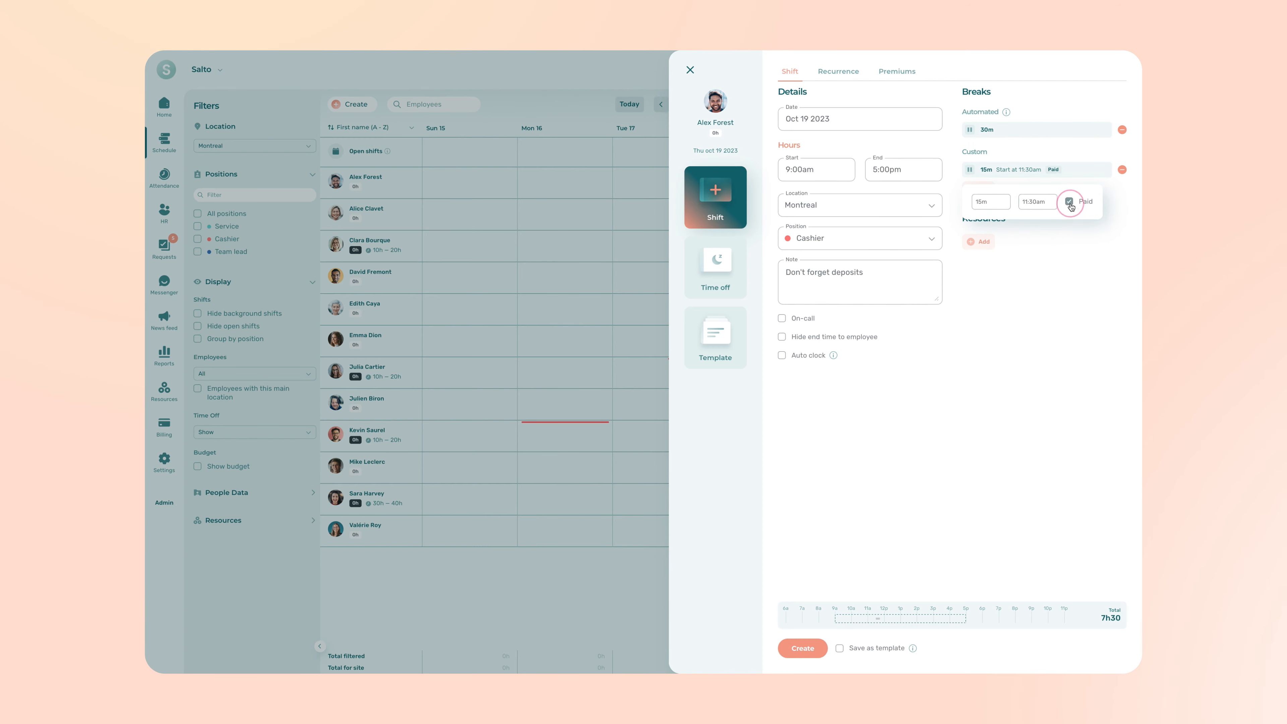
pyautogui.click(1064, 249)
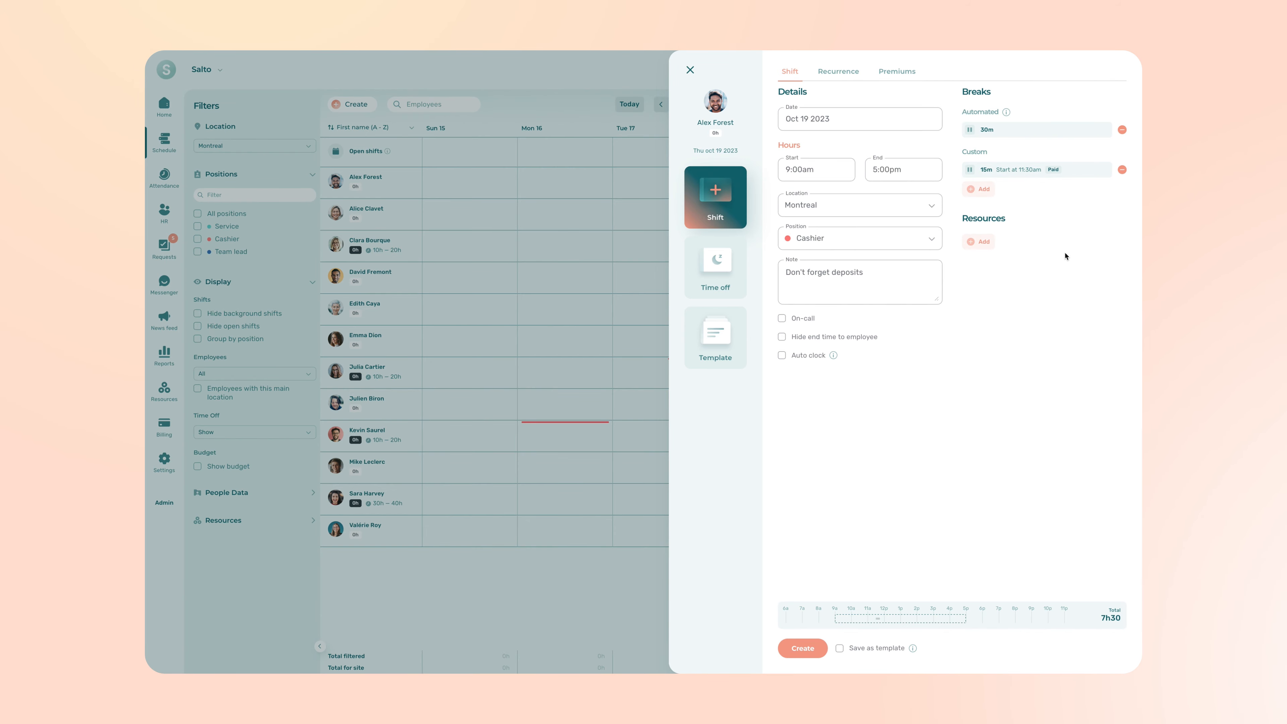
# Assign the resources Cube truck 15' (V-123) and H&M Store (C-3) to the shift
pyautogui.click(976, 242)
pyautogui.click(912, 201)
pyautogui.click(910, 225)
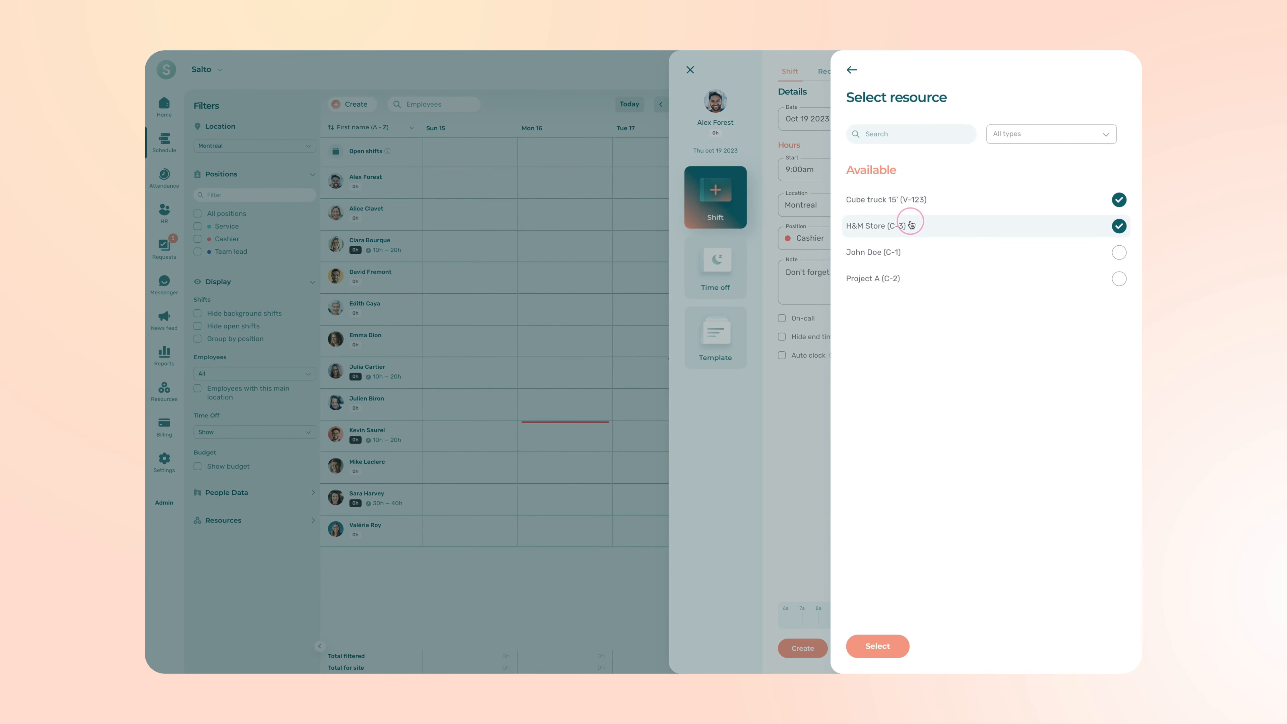
pyautogui.click(881, 646)
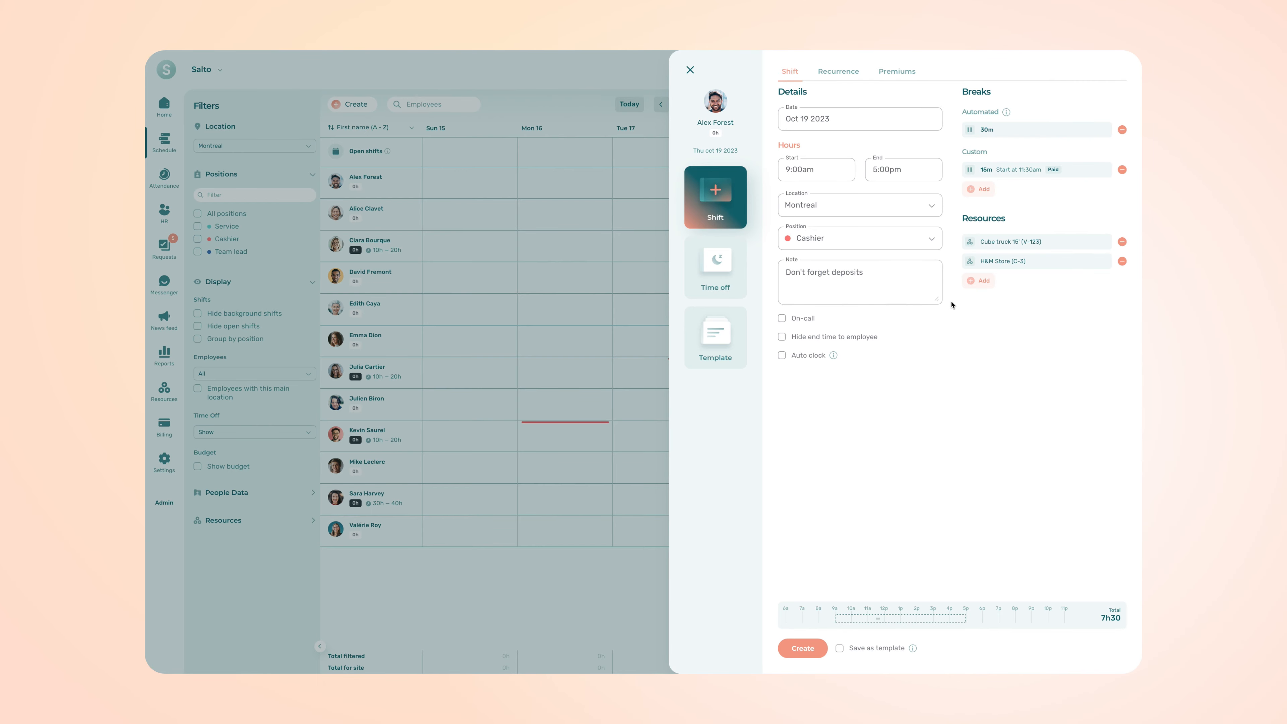
# Set the shift to repeat on a weekly basis every 2 weeks on Thursdays and Fridays, and create it
pyautogui.click(835, 79)
pyautogui.click(933, 129)
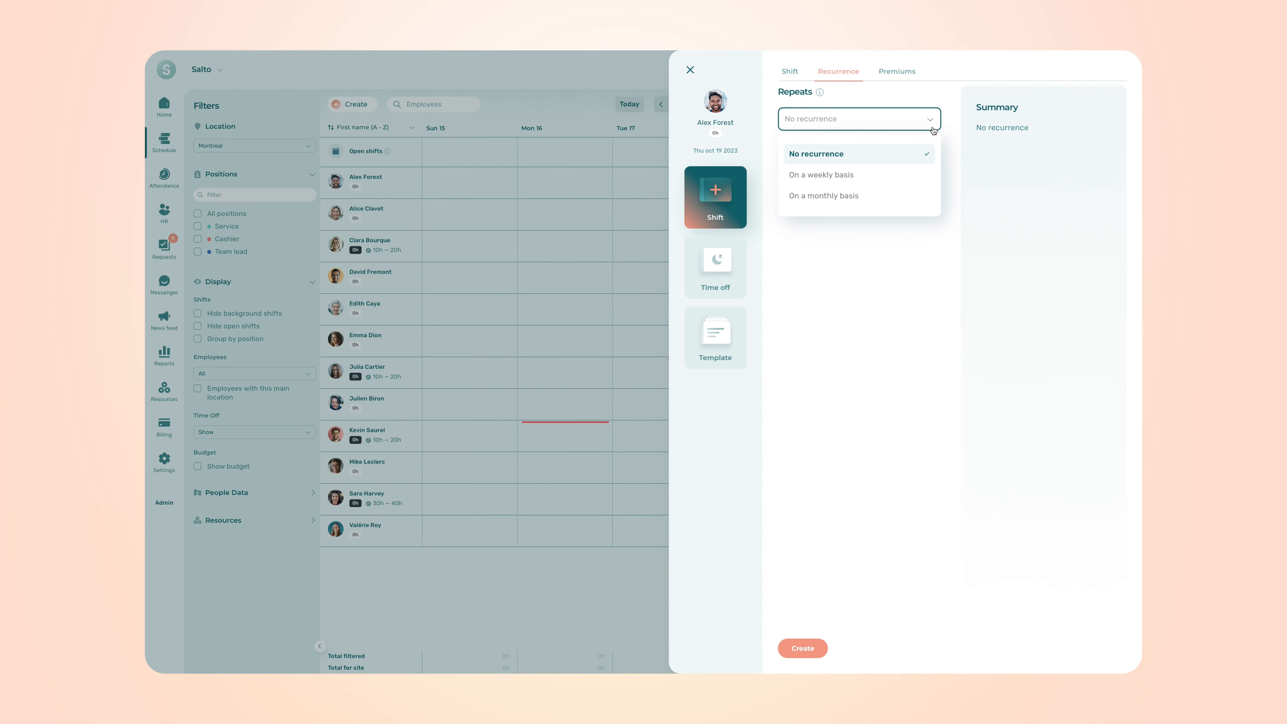
pyautogui.click(924, 179)
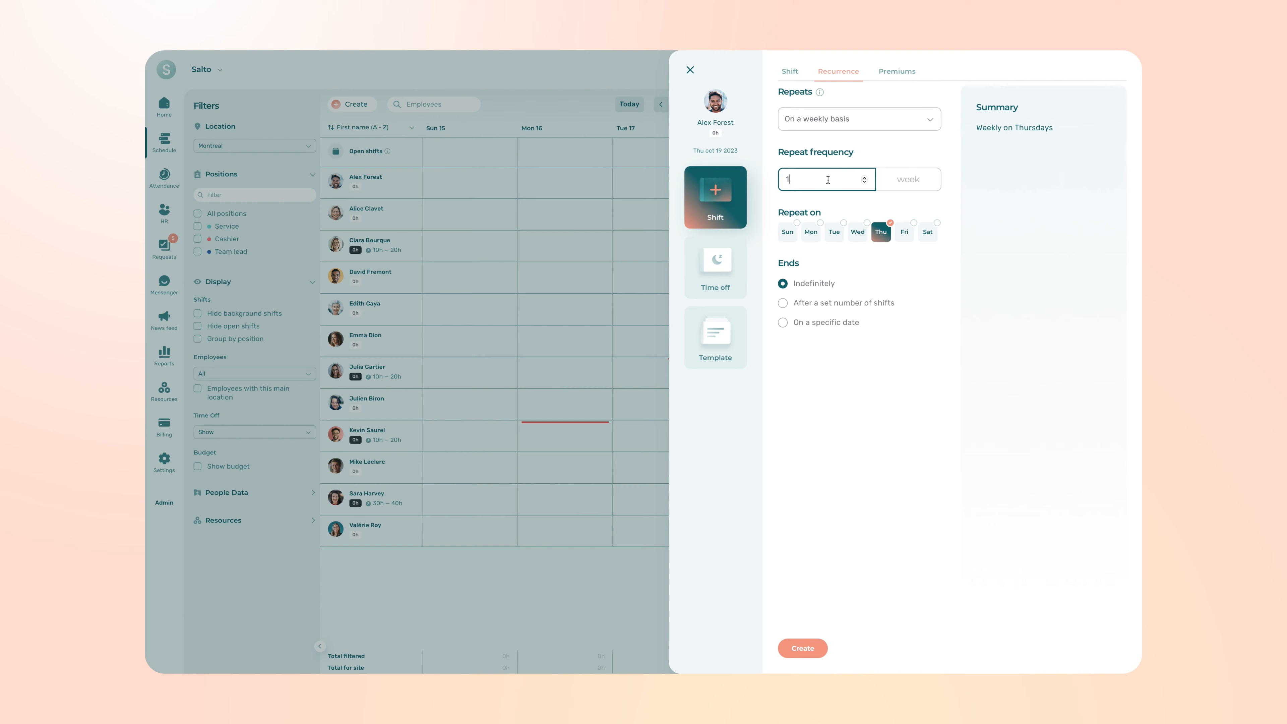
pyautogui.click(864, 177)
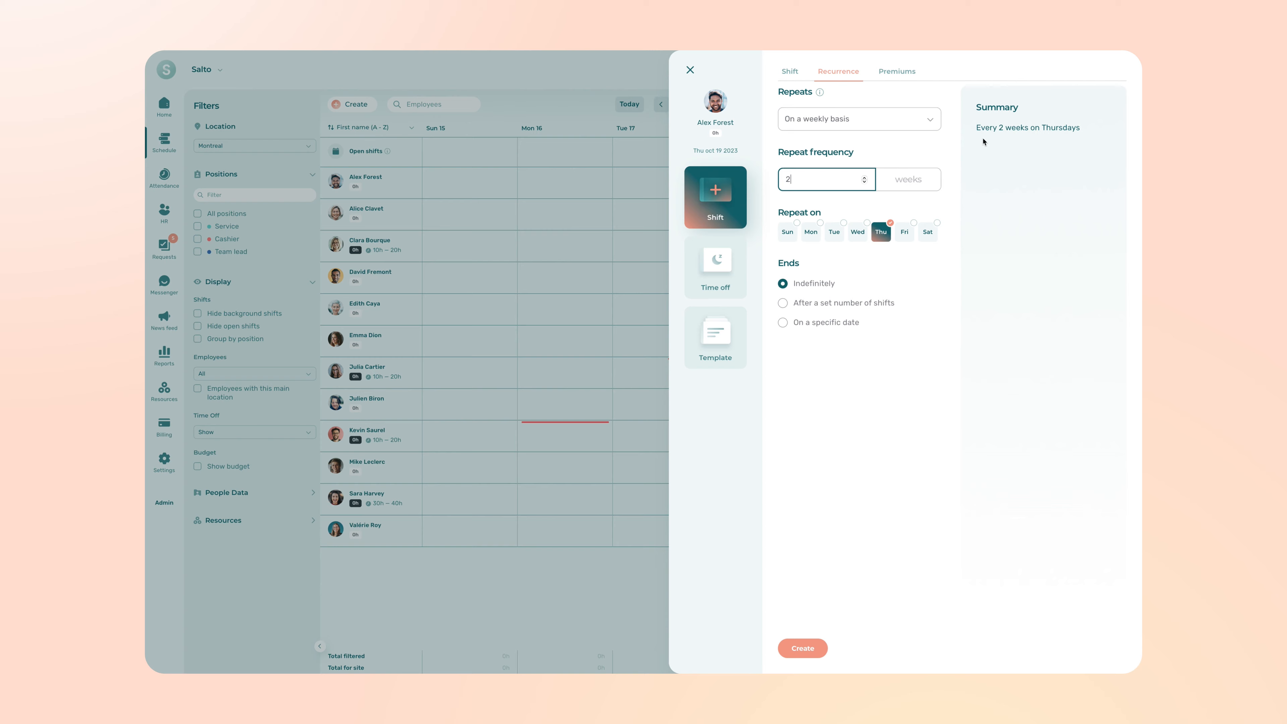
pyautogui.click(906, 239)
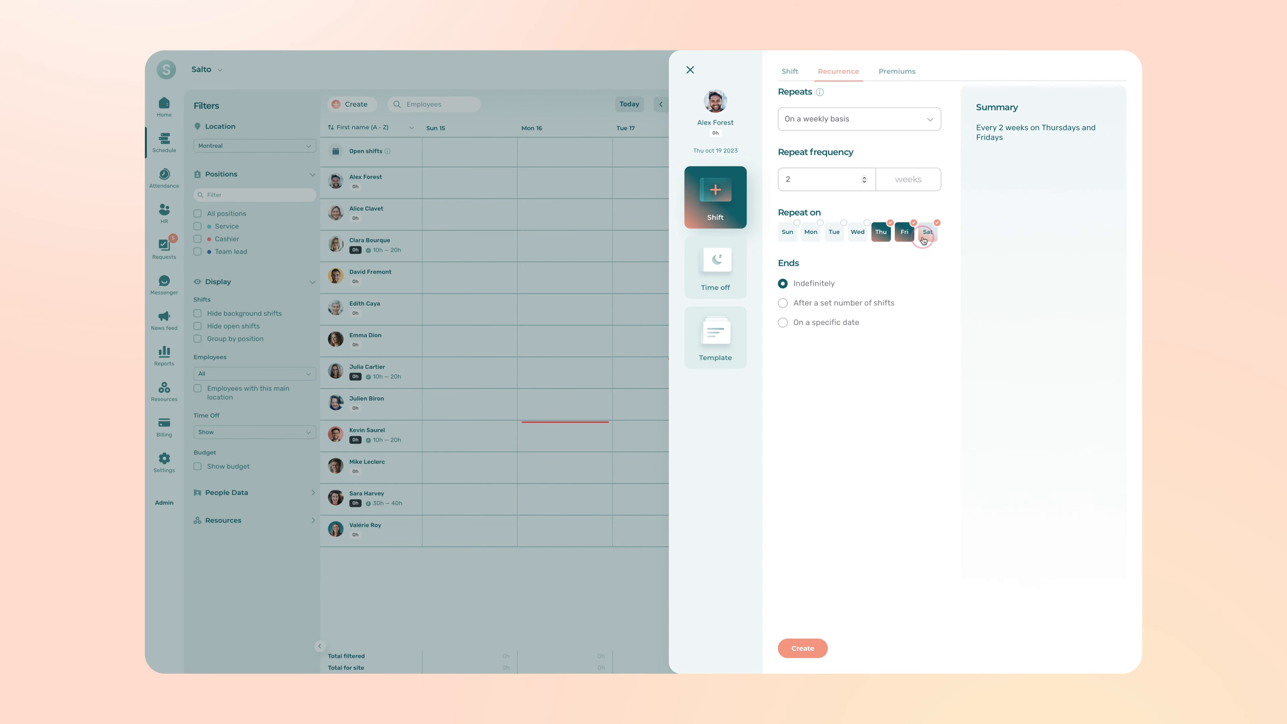
pyautogui.click(923, 239)
pyautogui.click(924, 240)
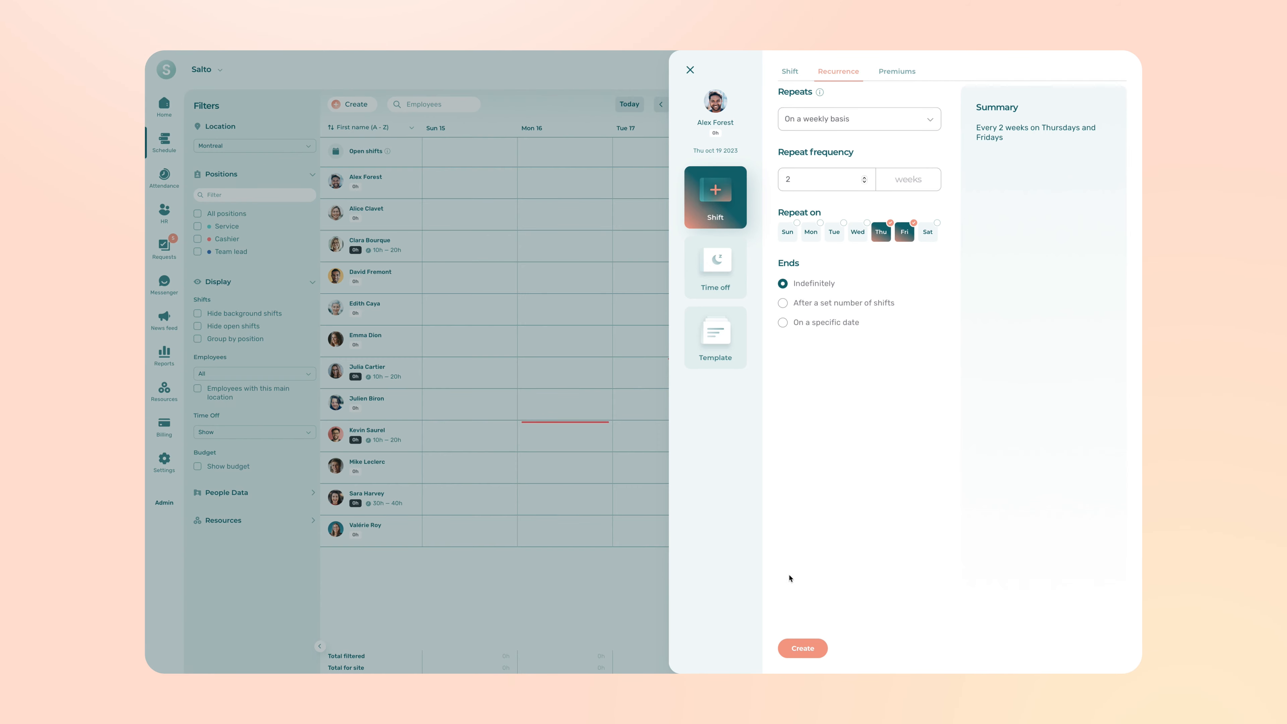
pyautogui.click(814, 645)
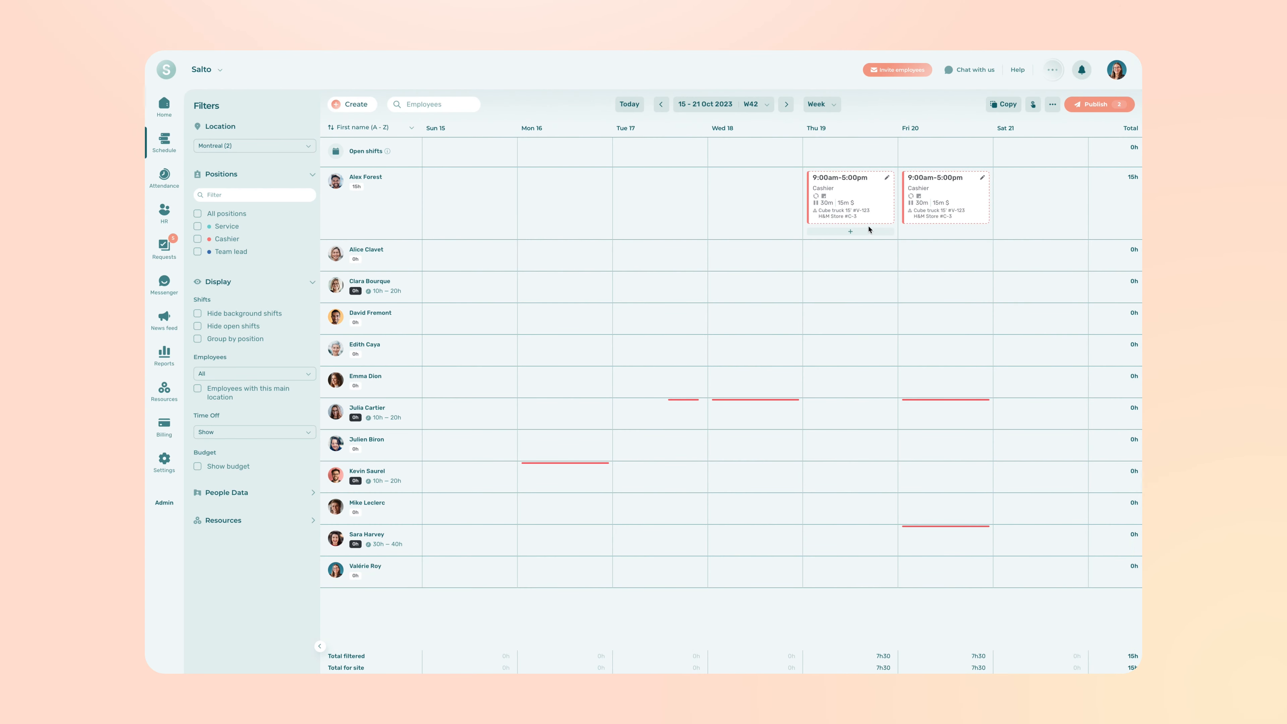
# Open the shift template management page from the Scheduling settings
pyautogui.moveTo(835, 222)
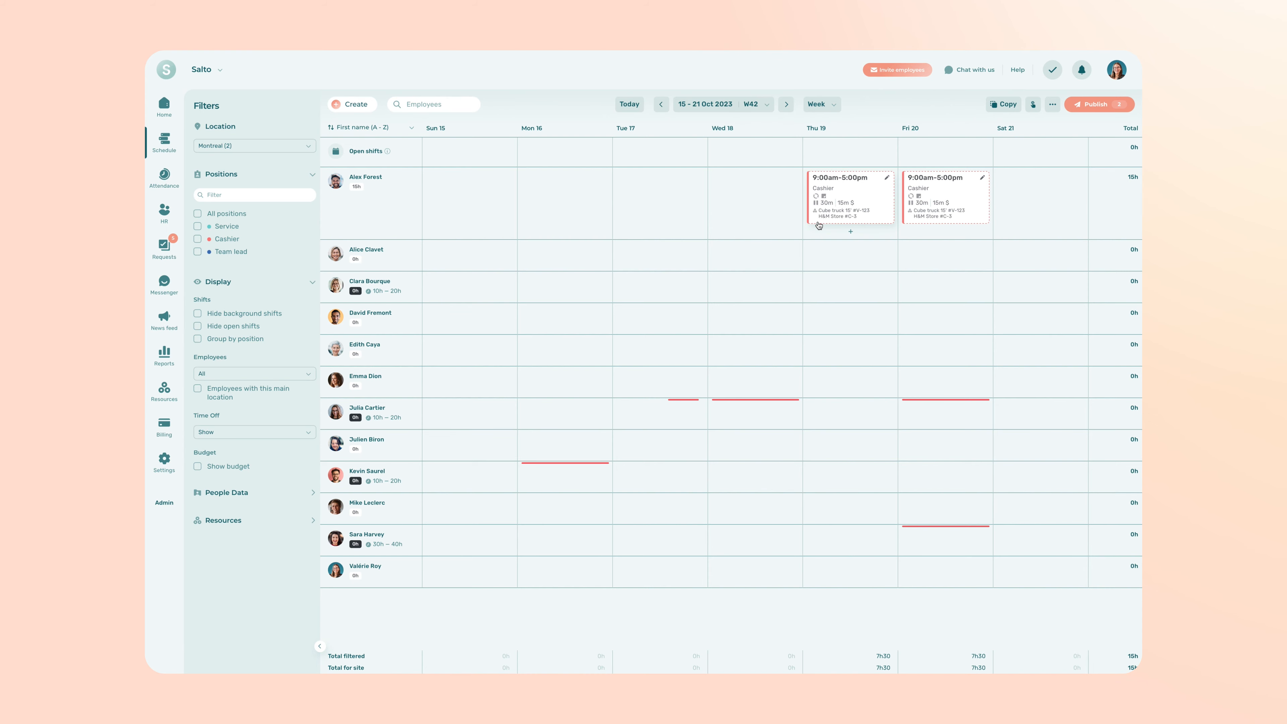
pyautogui.click(169, 478)
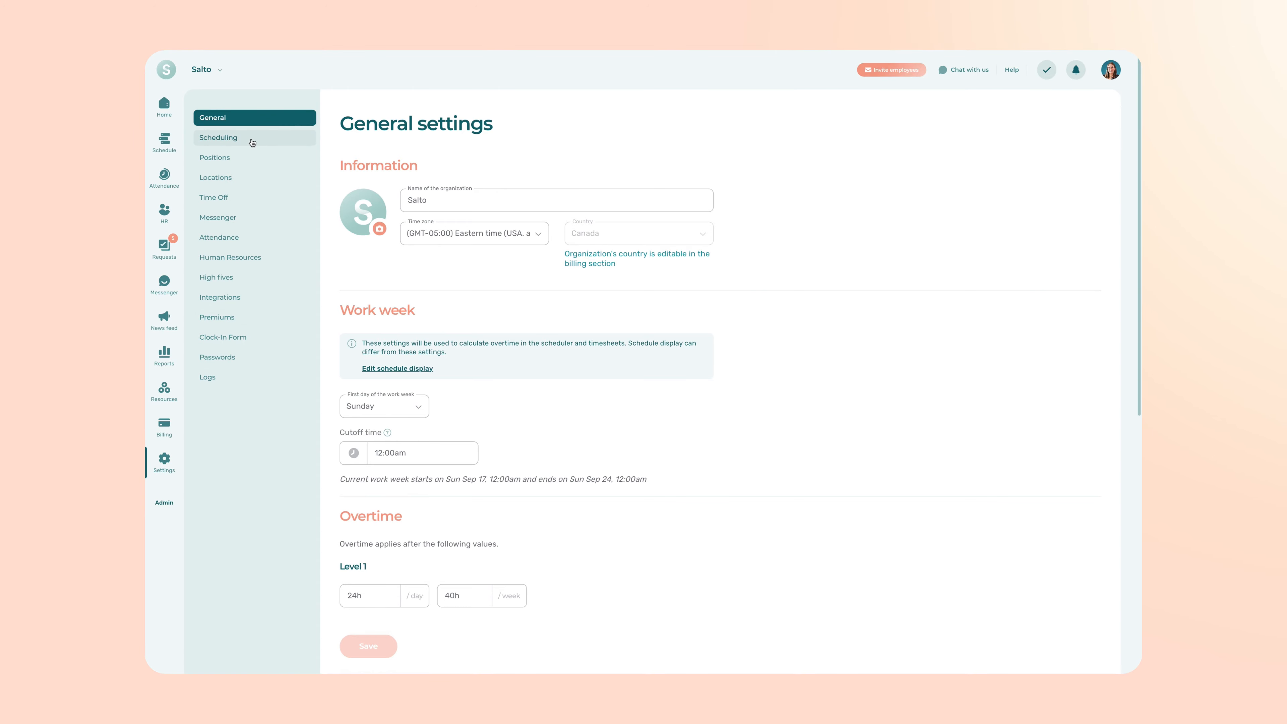
pyautogui.click(252, 142)
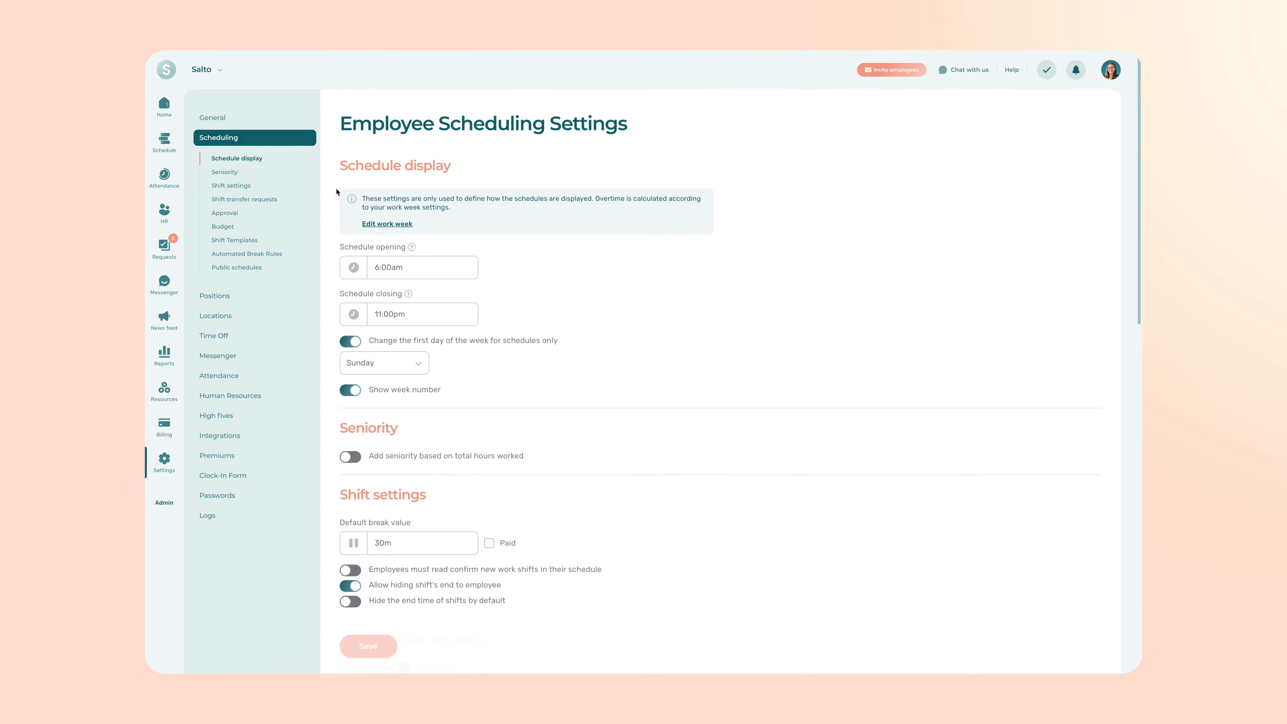
pyautogui.scroll(-15, 574, 296)
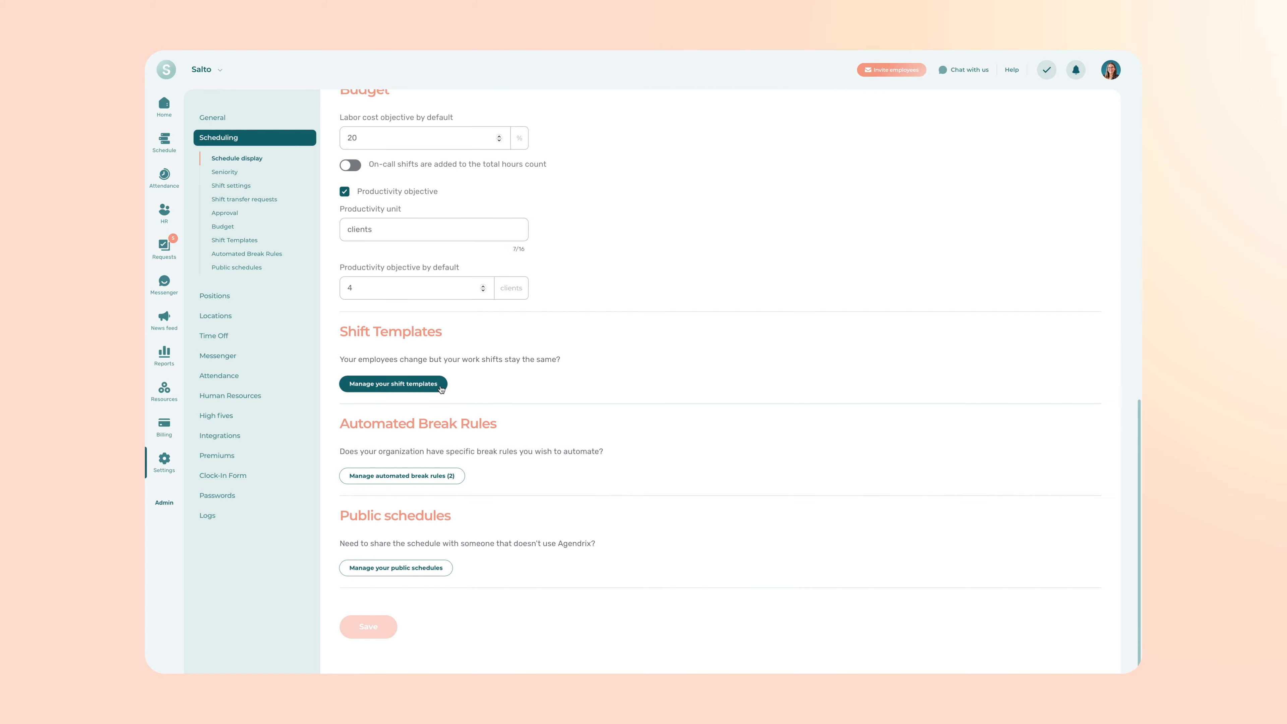
pyautogui.click(442, 388)
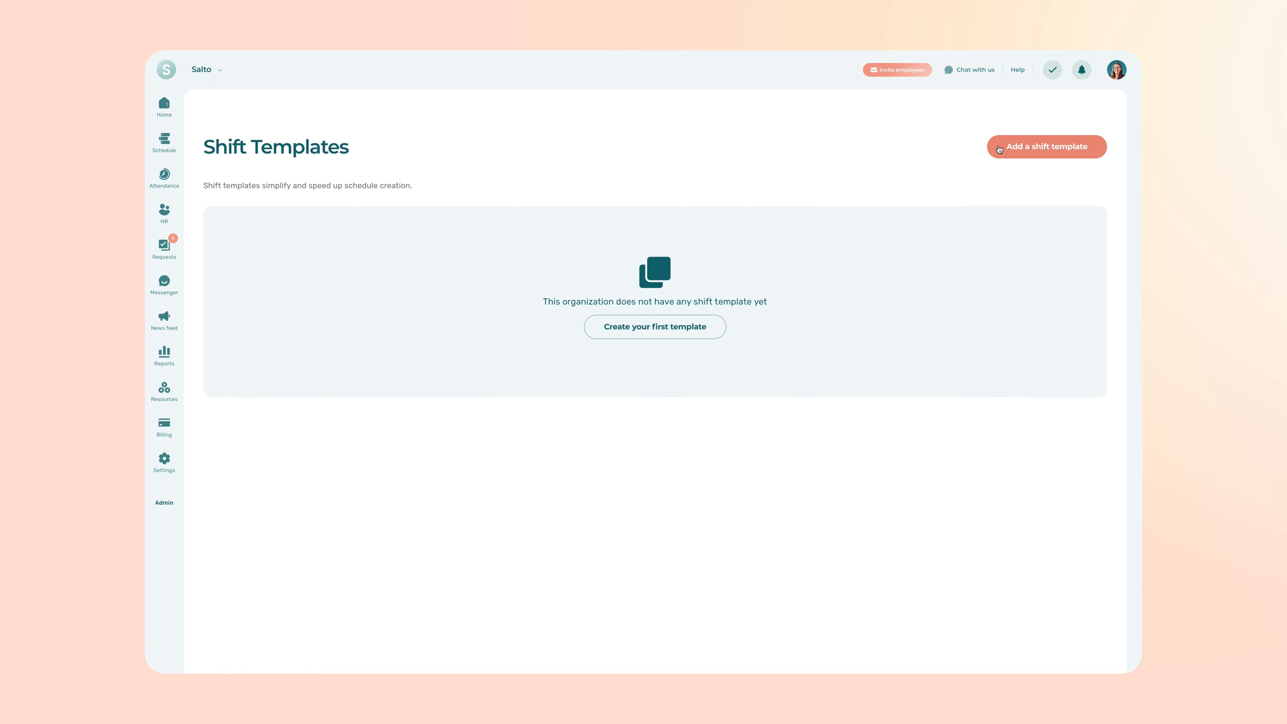
# Add a shift template named "Cashier - Day" that begins at 9:00am and ends at 5:00pm
pyautogui.click(999, 148)
pyautogui.click(983, 153)
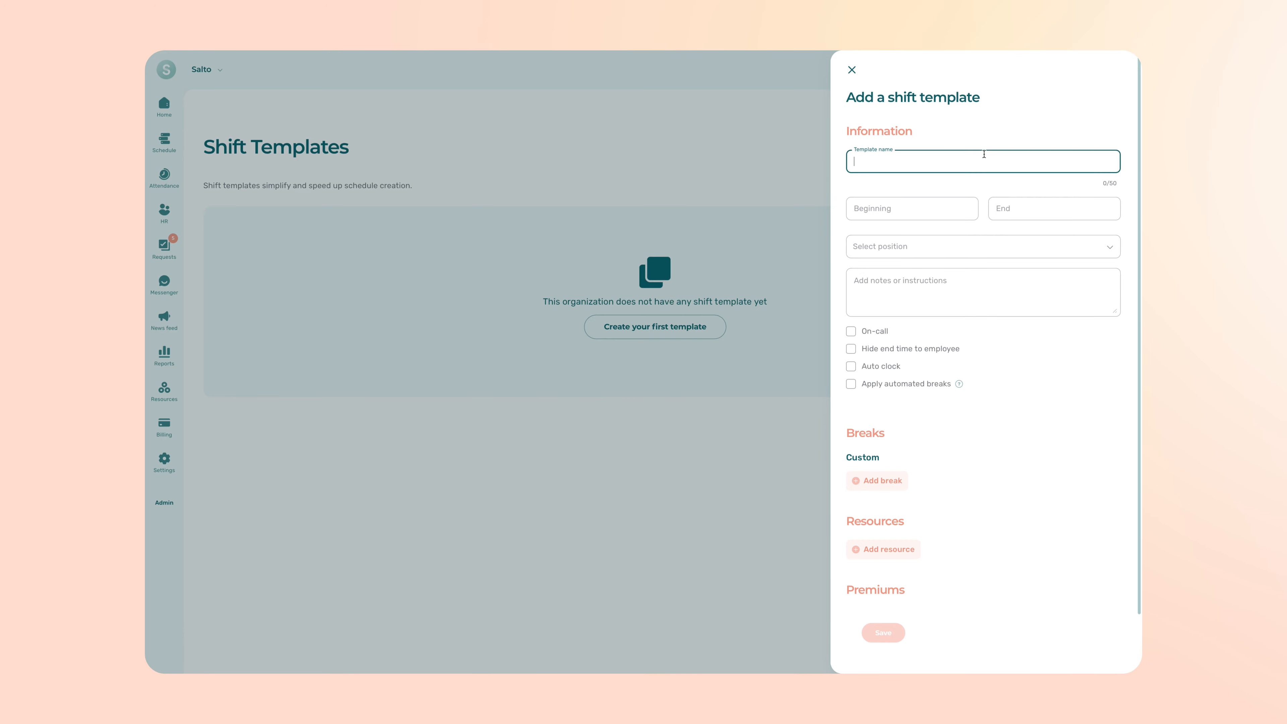
pyautogui.write('Cashier')
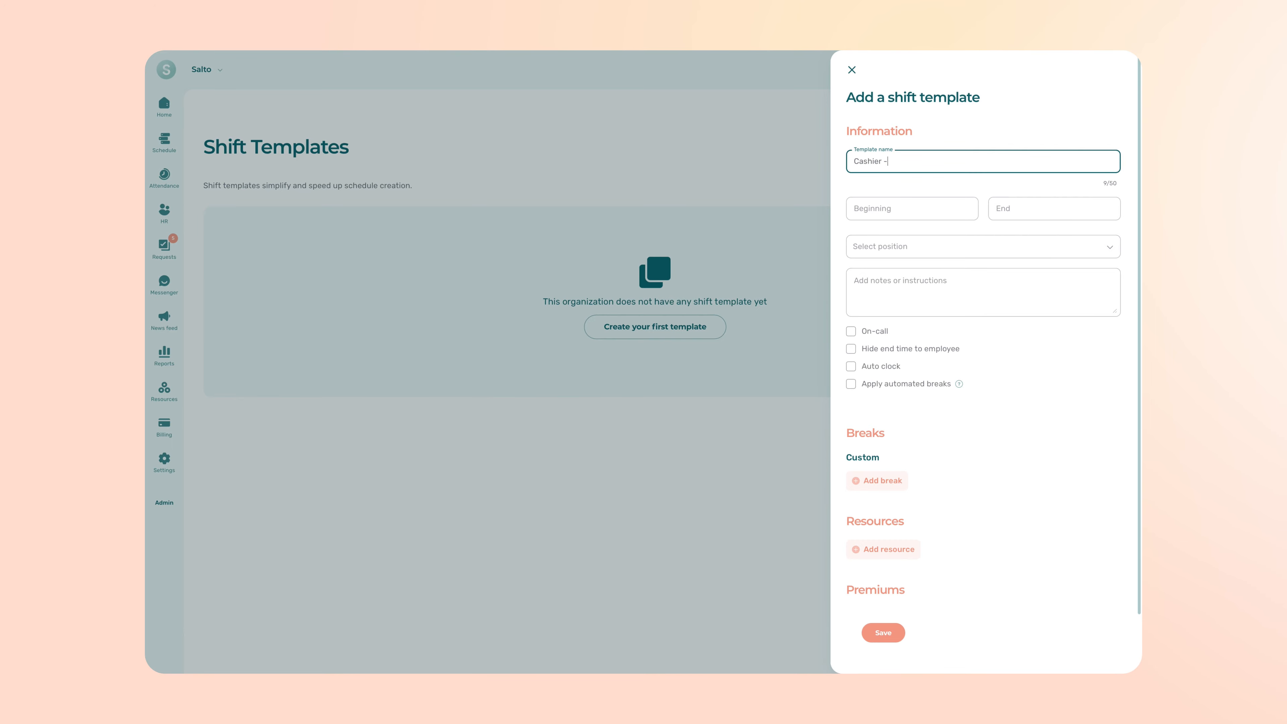
pyautogui.write(' - Day')
pyautogui.click(972, 197)
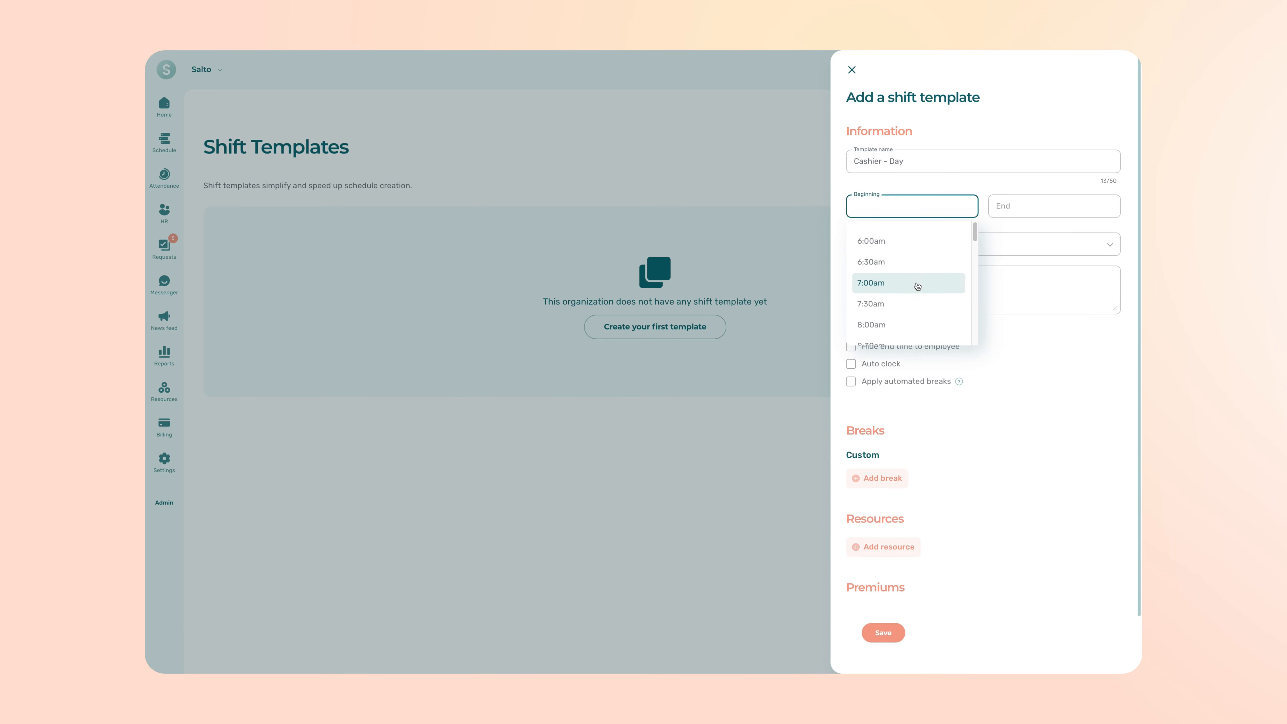
pyautogui.click(896, 334)
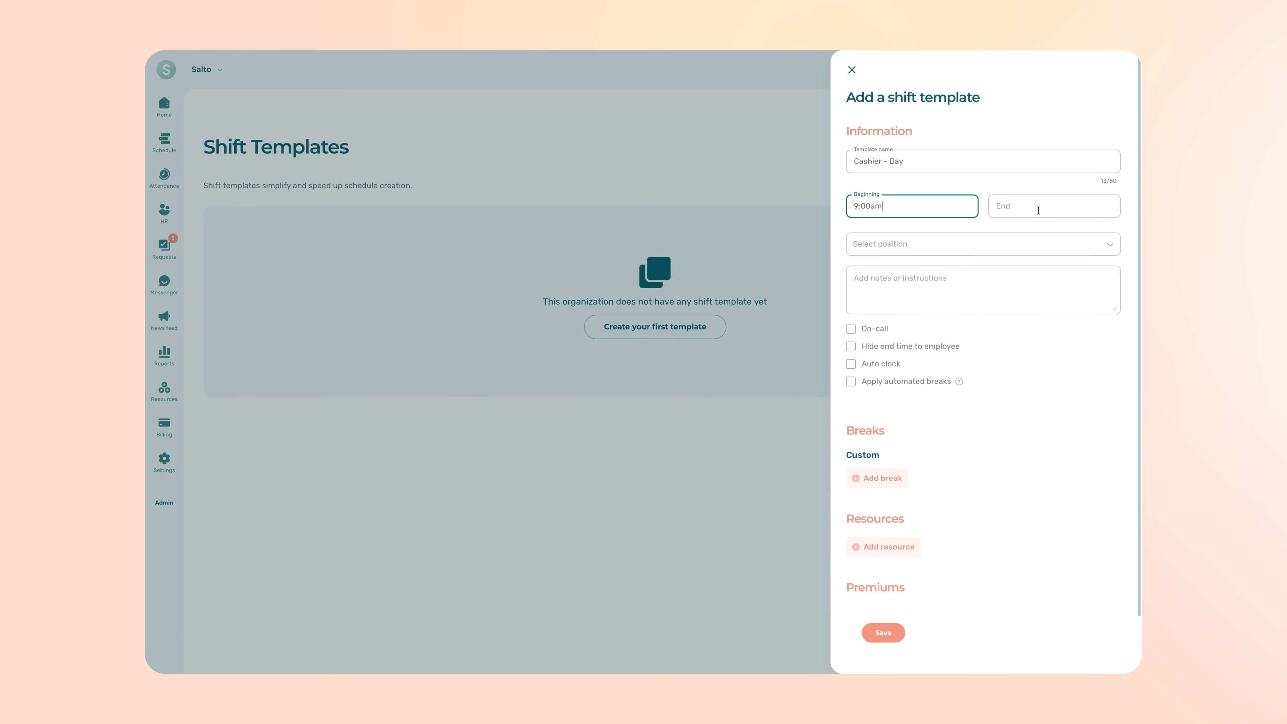
pyautogui.click(1034, 206)
pyautogui.write('1')
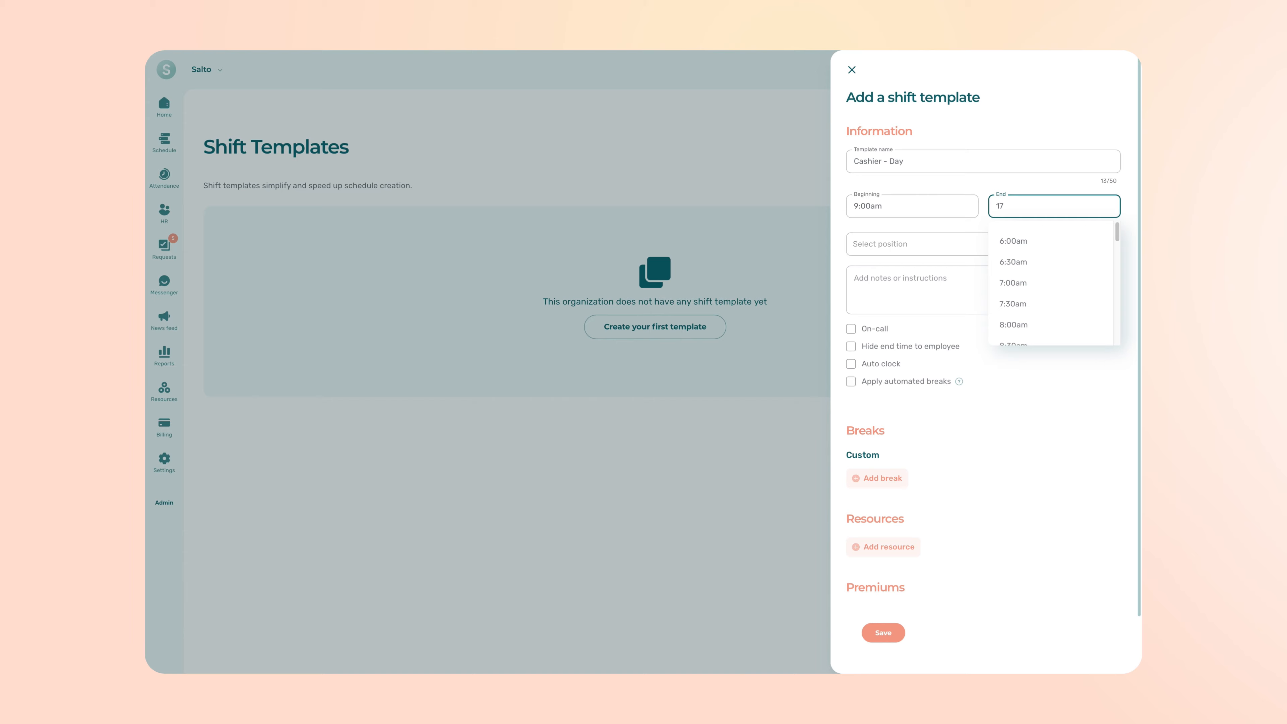
pyautogui.write('7')
pyautogui.press('Return')
# Set the template's position to Cashier with automated breaks applied, and save the template
pyautogui.click(1099, 245)
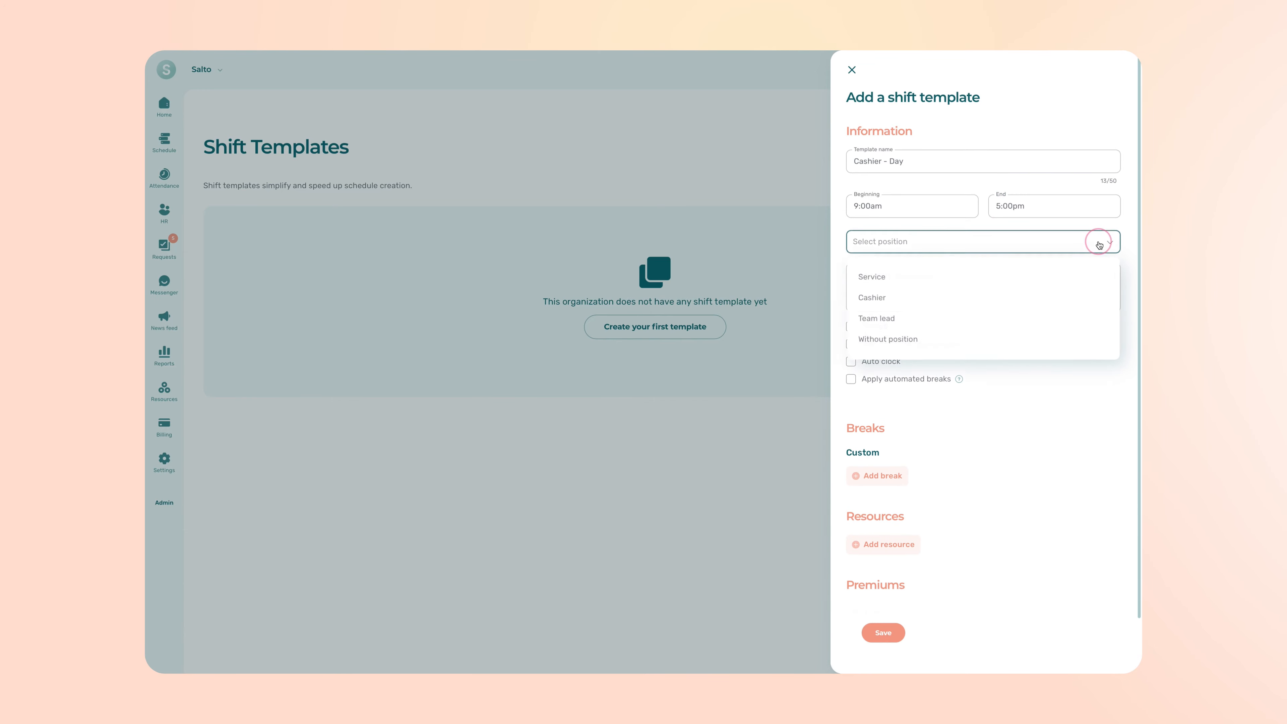
pyautogui.click(1086, 298)
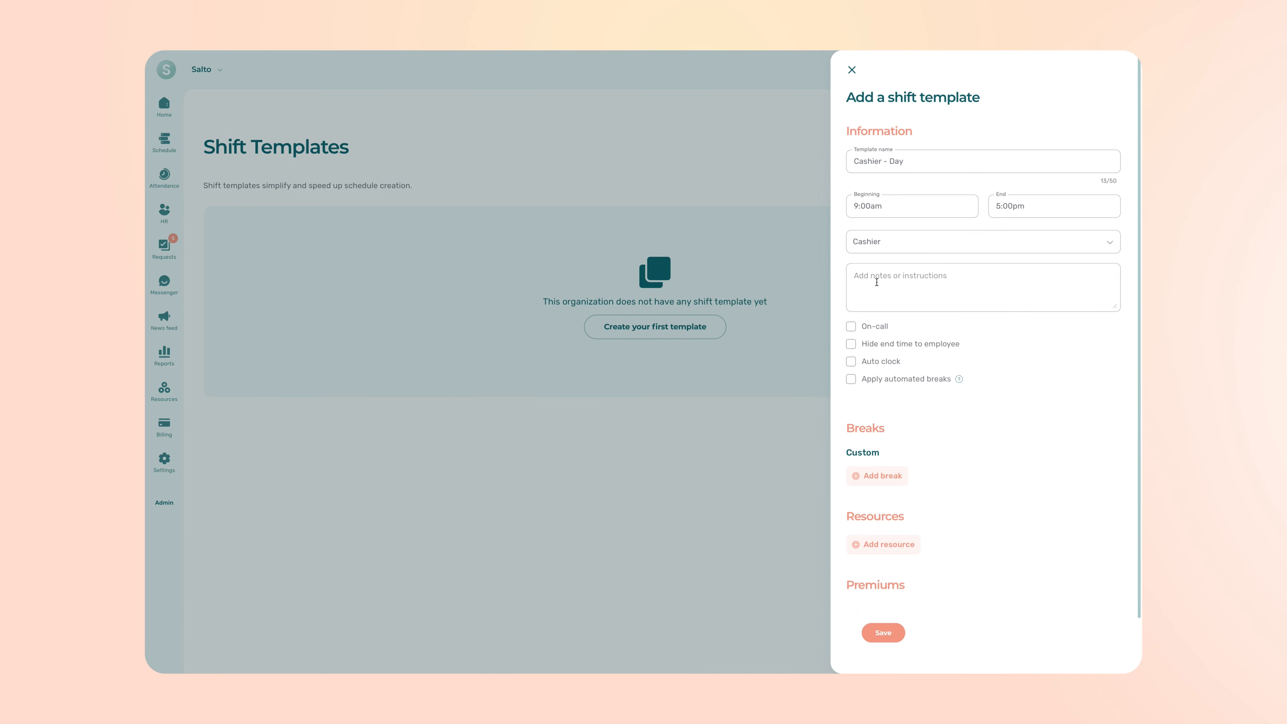
pyautogui.click(902, 281)
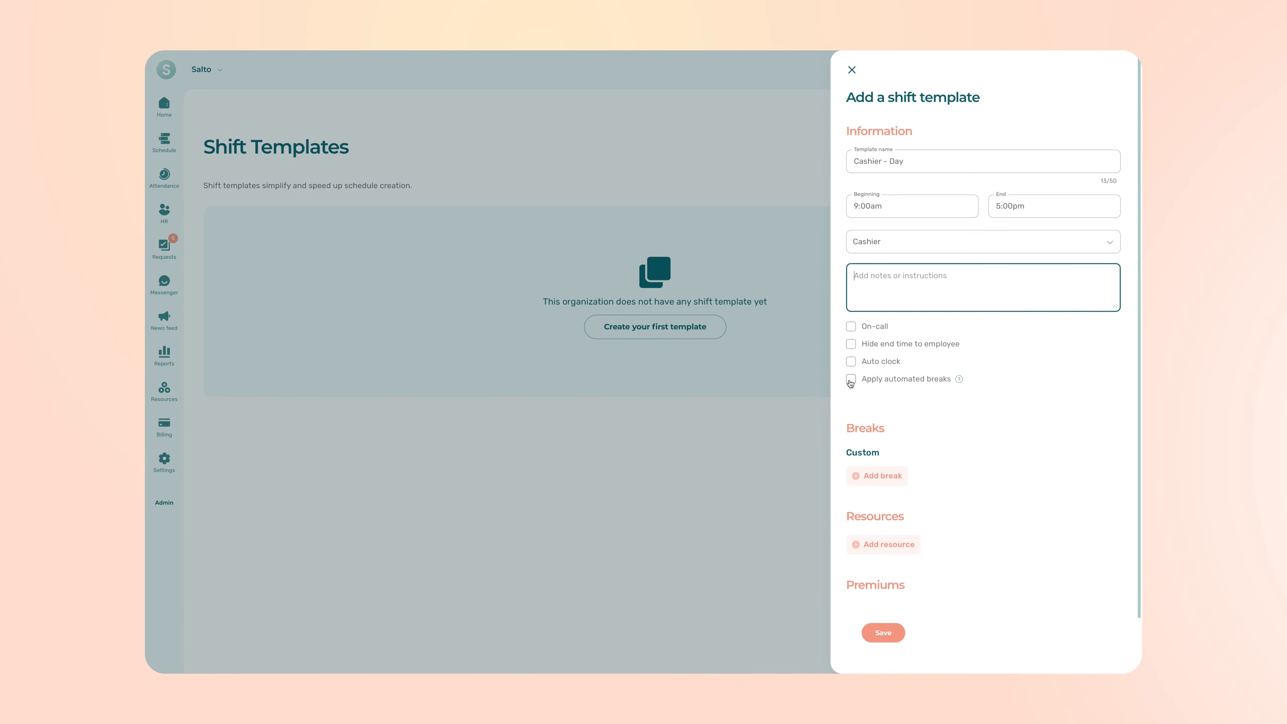
pyautogui.click(850, 379)
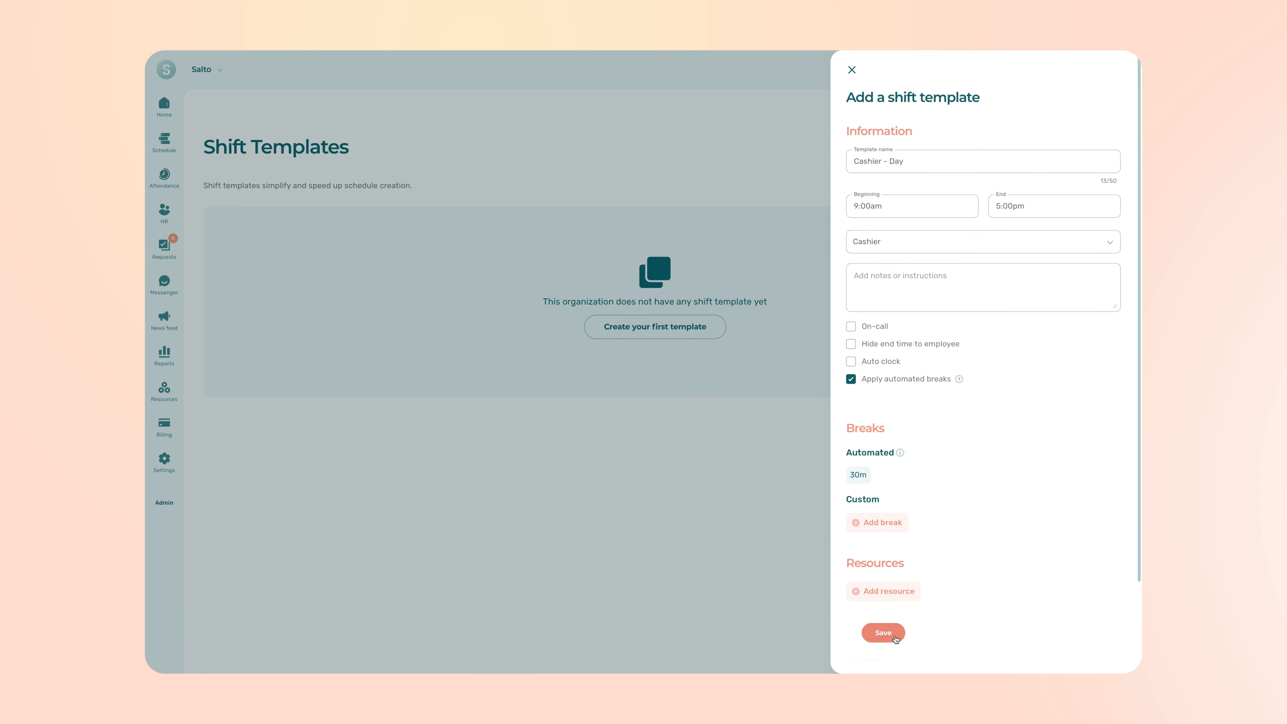
pyautogui.click(897, 636)
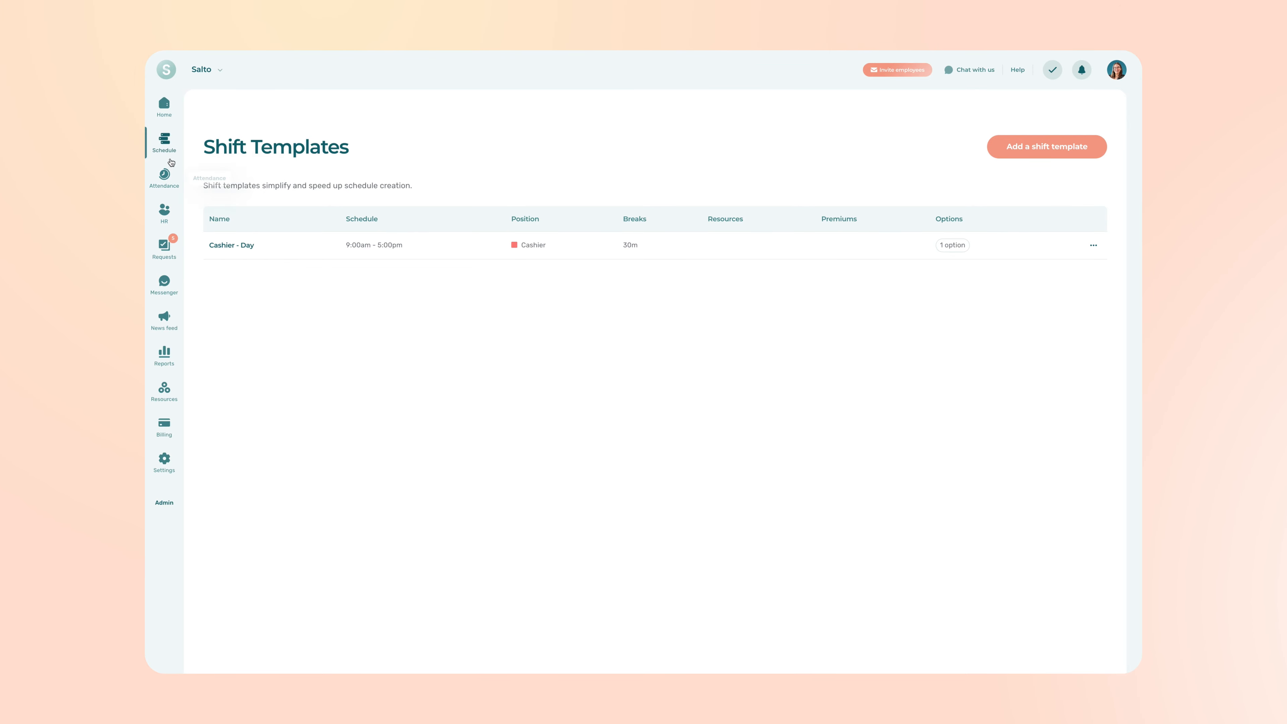
# Create a shift from the "Cashier - Day" template for the second listed employee on Thursday 19 in the schedule
pyautogui.click(174, 159)
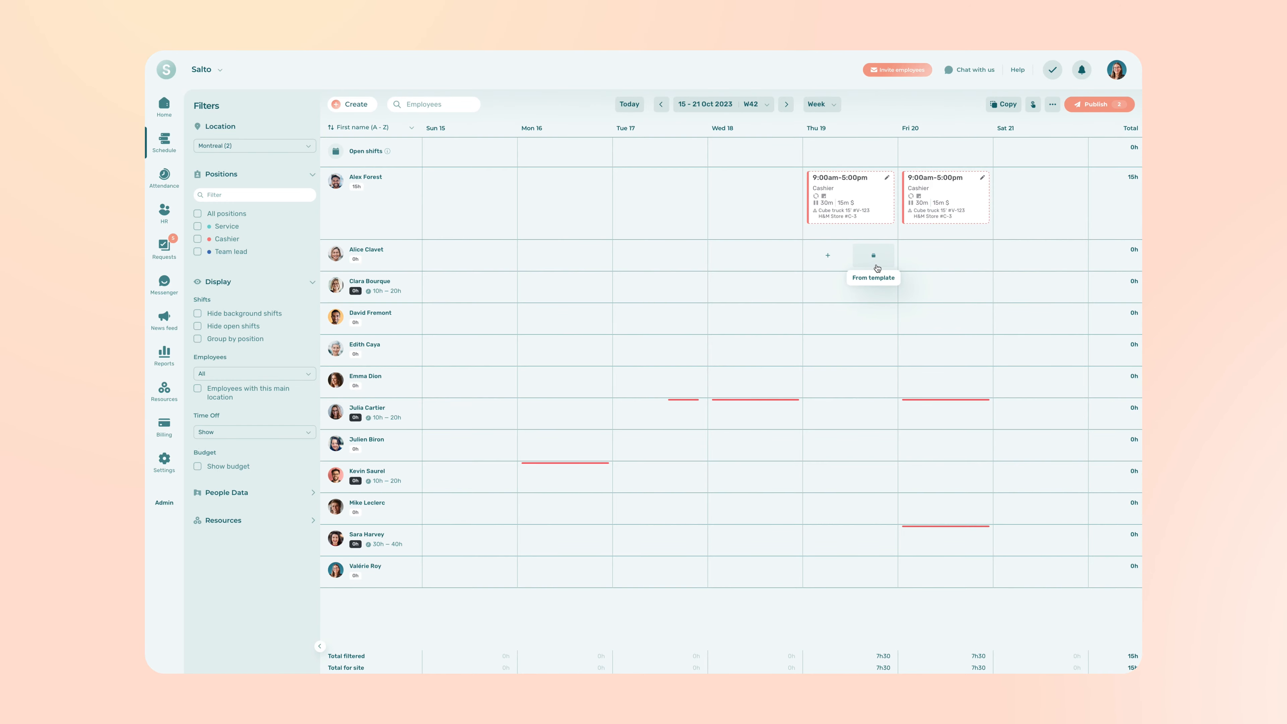
pyautogui.click(883, 263)
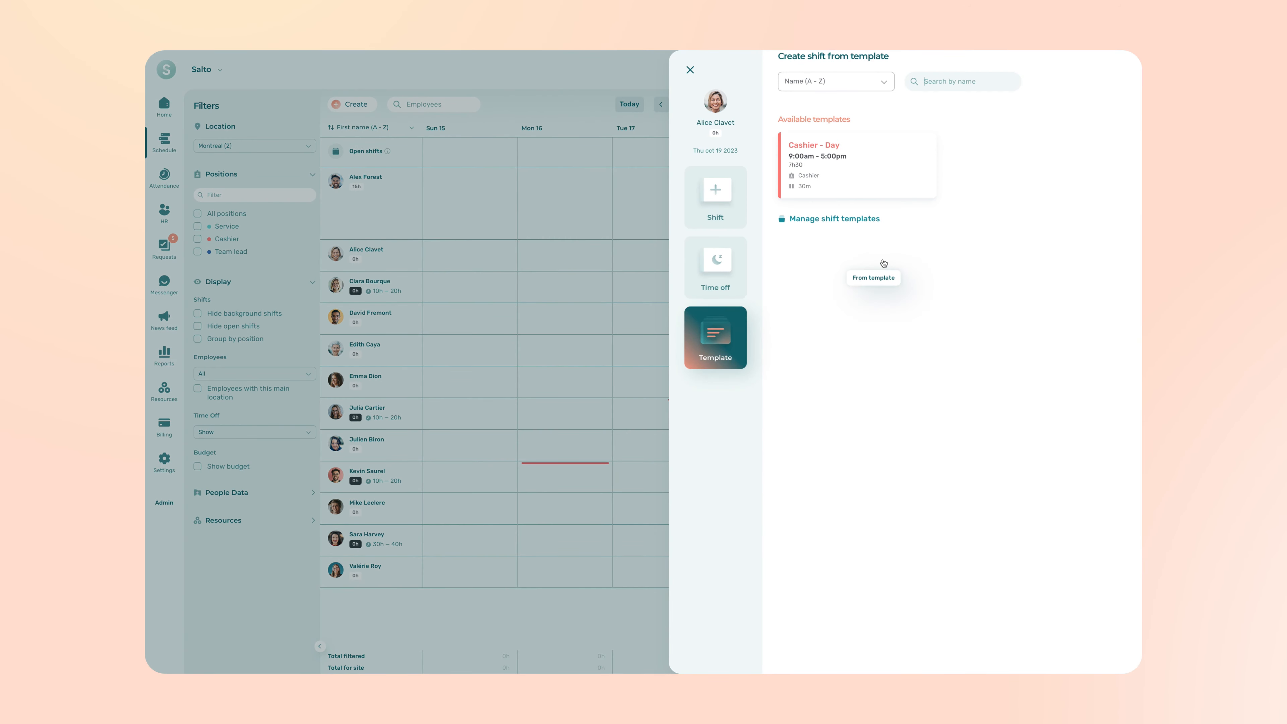
pyautogui.click(891, 178)
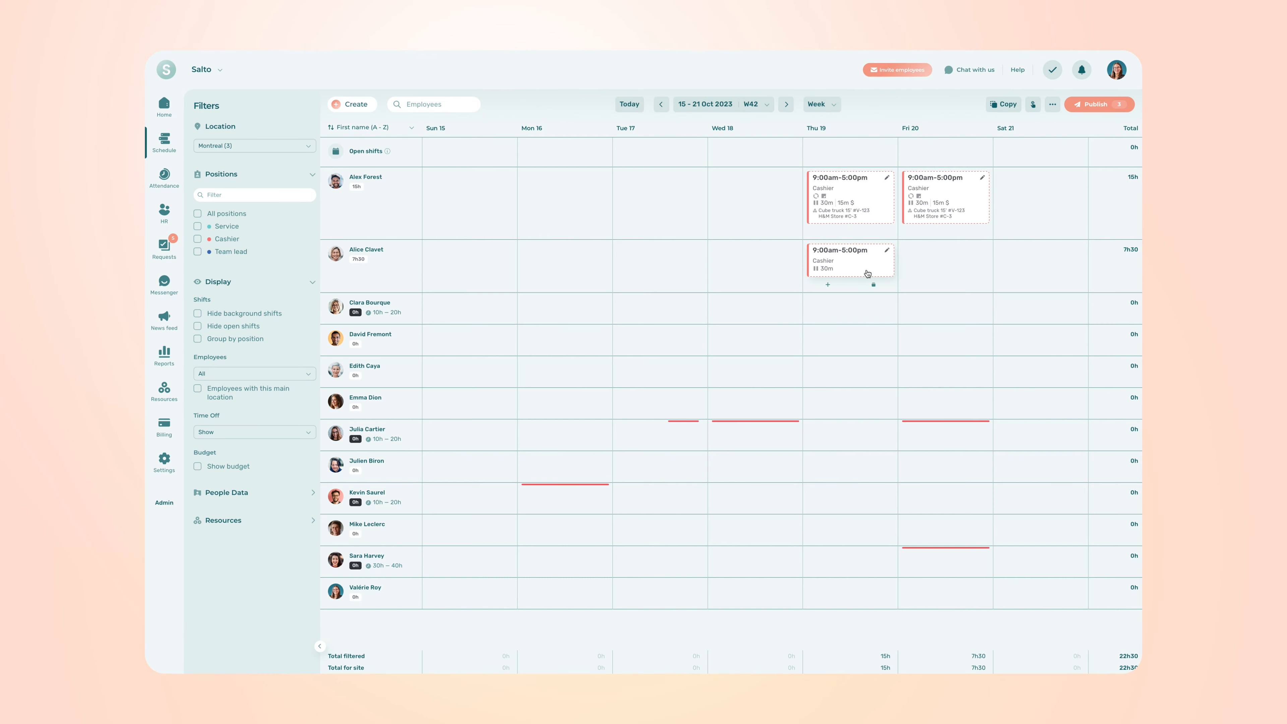
# Open the automated break rules management page from the Scheduling settings
pyautogui.click(162, 476)
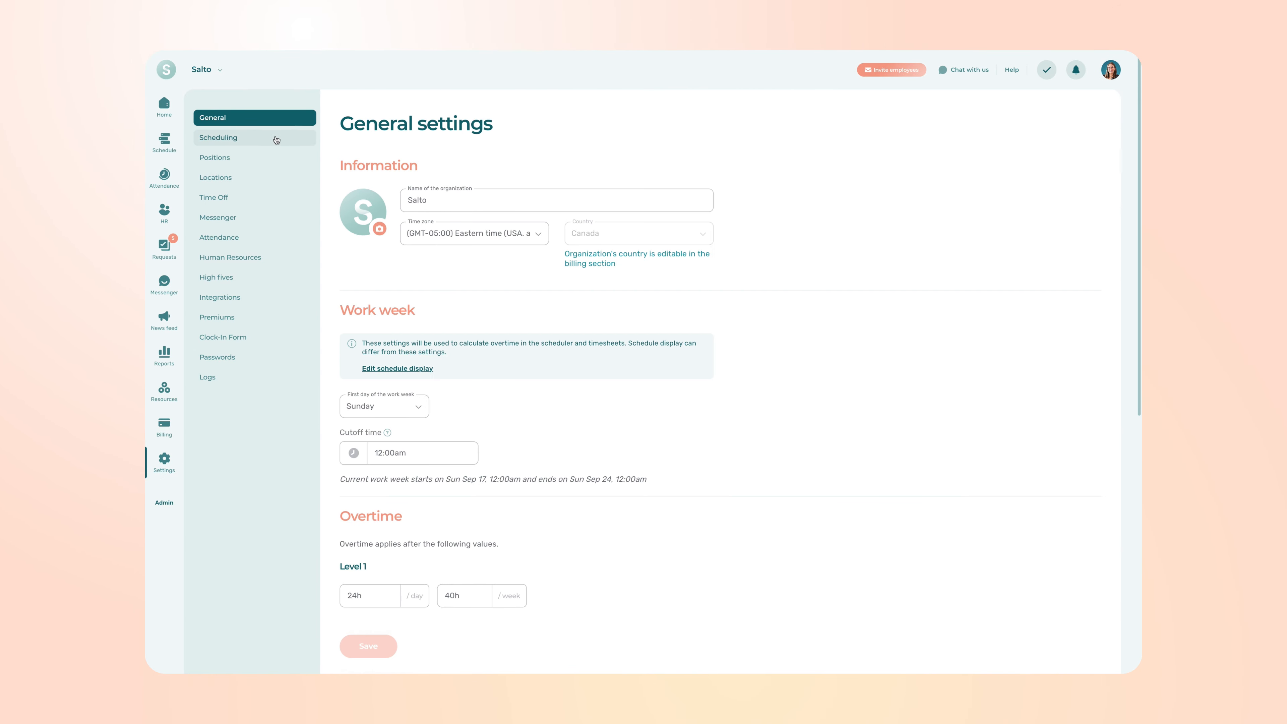
pyautogui.click(256, 138)
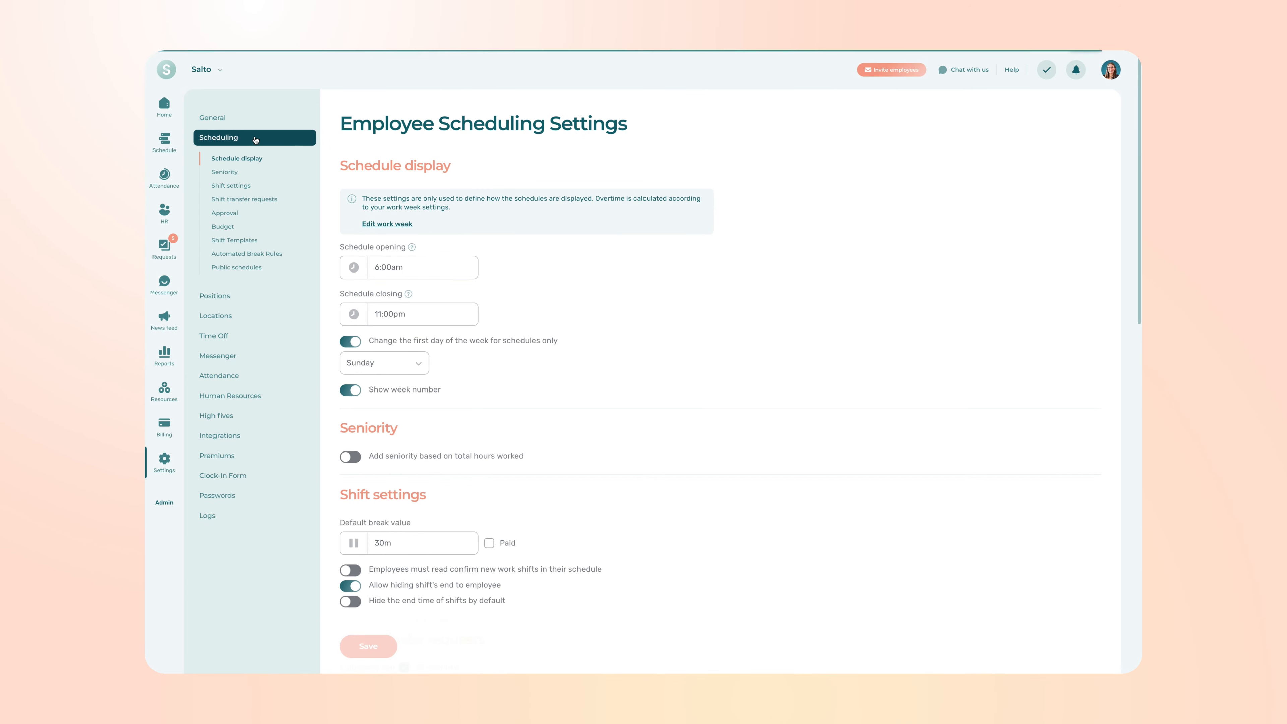
pyautogui.scroll(-15, 643, 439)
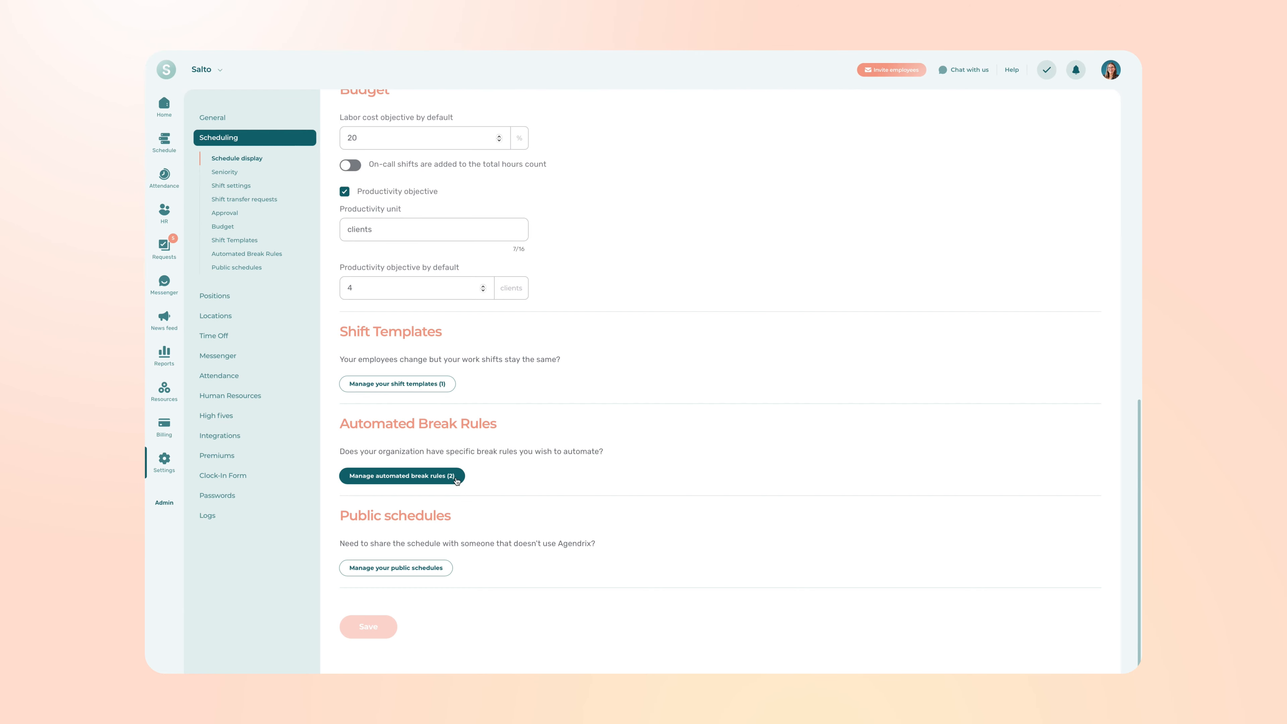
pyautogui.click(458, 478)
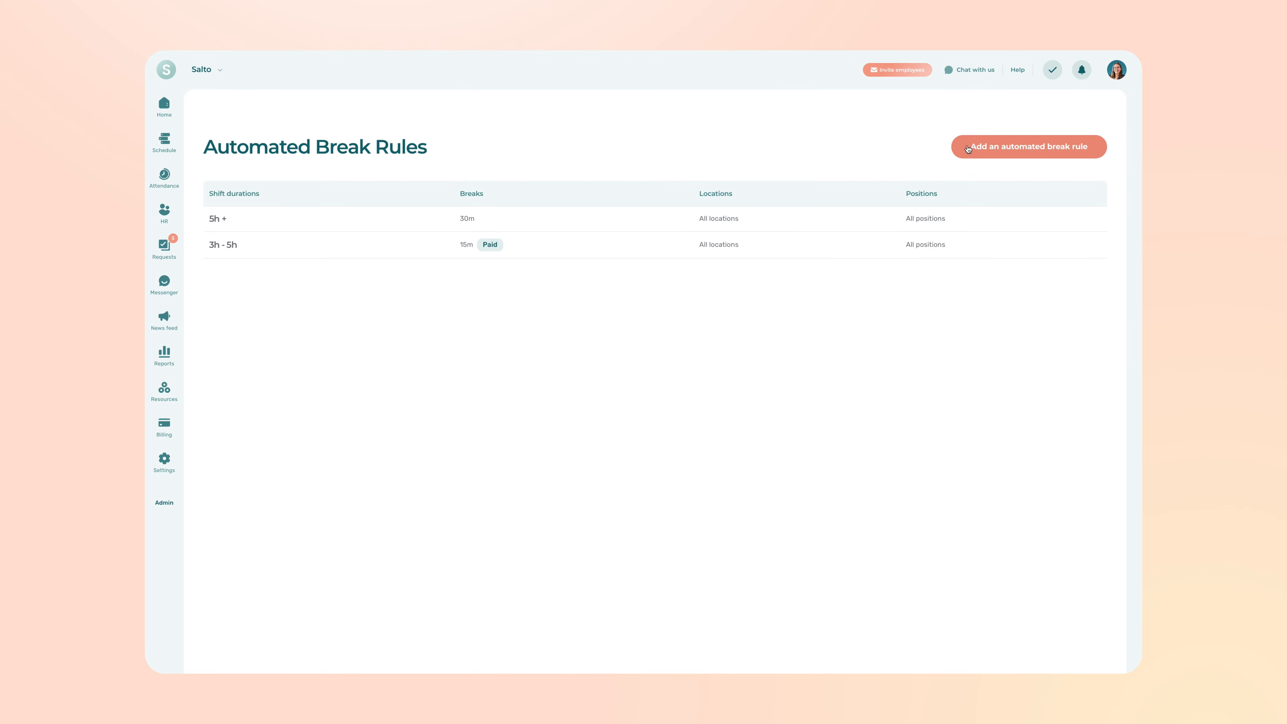
# Start a new automated break rule with a paid break of 30 minutes
pyautogui.click(962, 148)
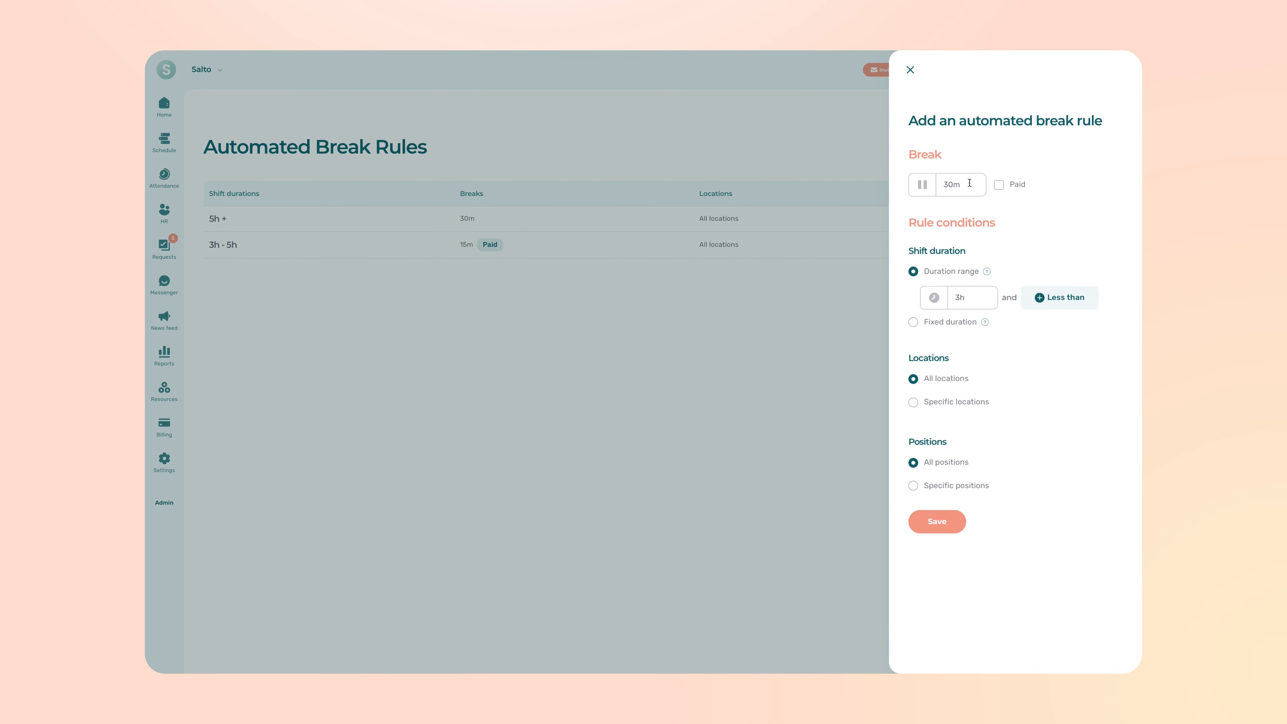
pyautogui.click(969, 183)
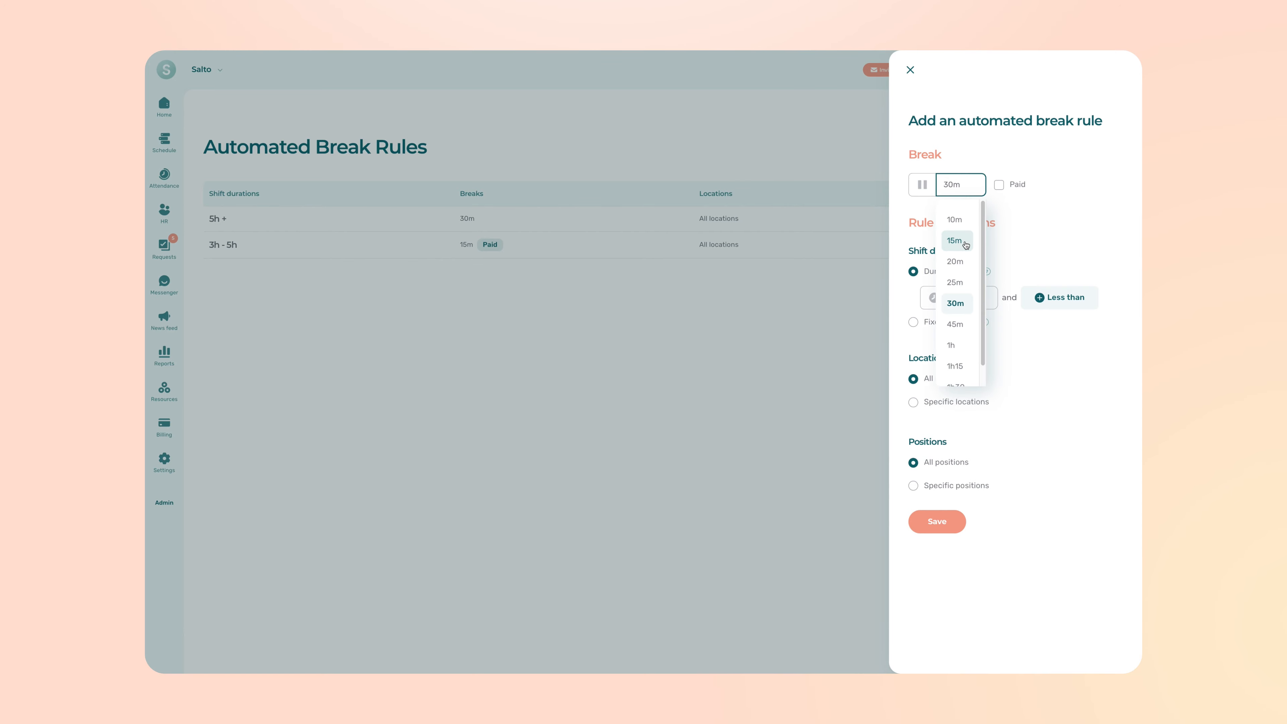
pyautogui.click(966, 309)
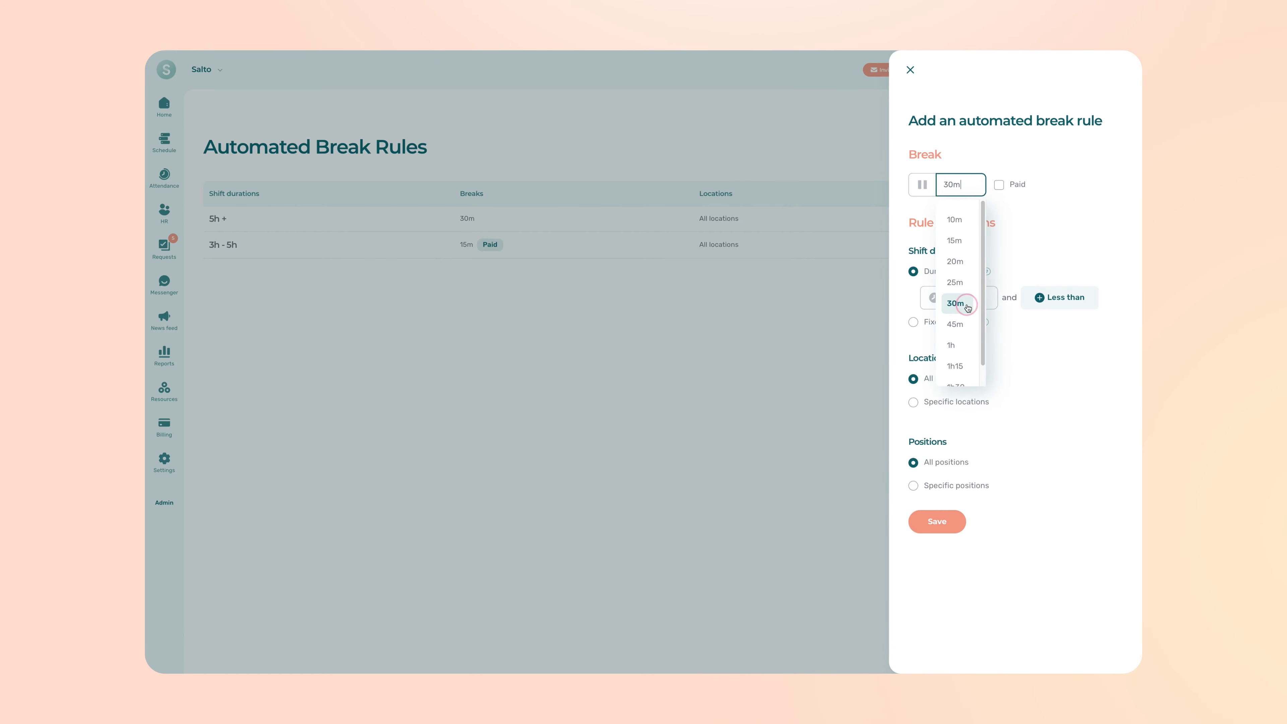
pyautogui.click(999, 185)
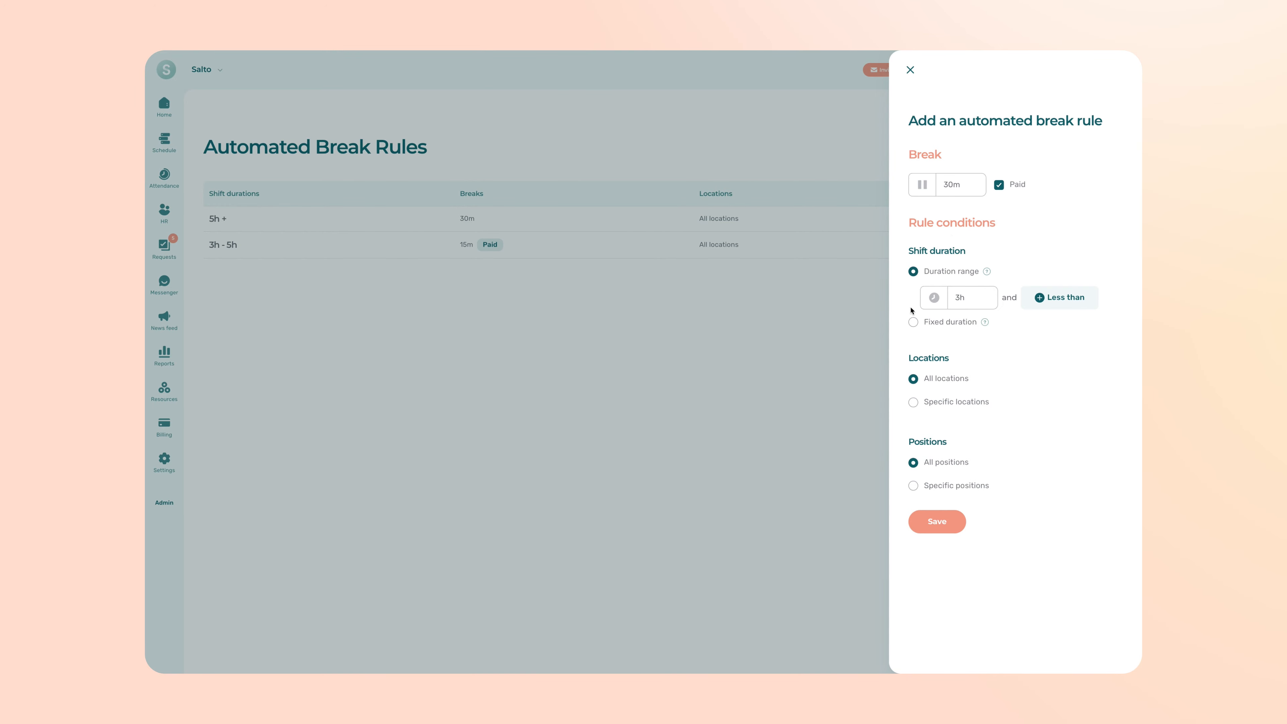
# Base the break rule on a shift duration range from 3h to less than 8h
pyautogui.click(913, 322)
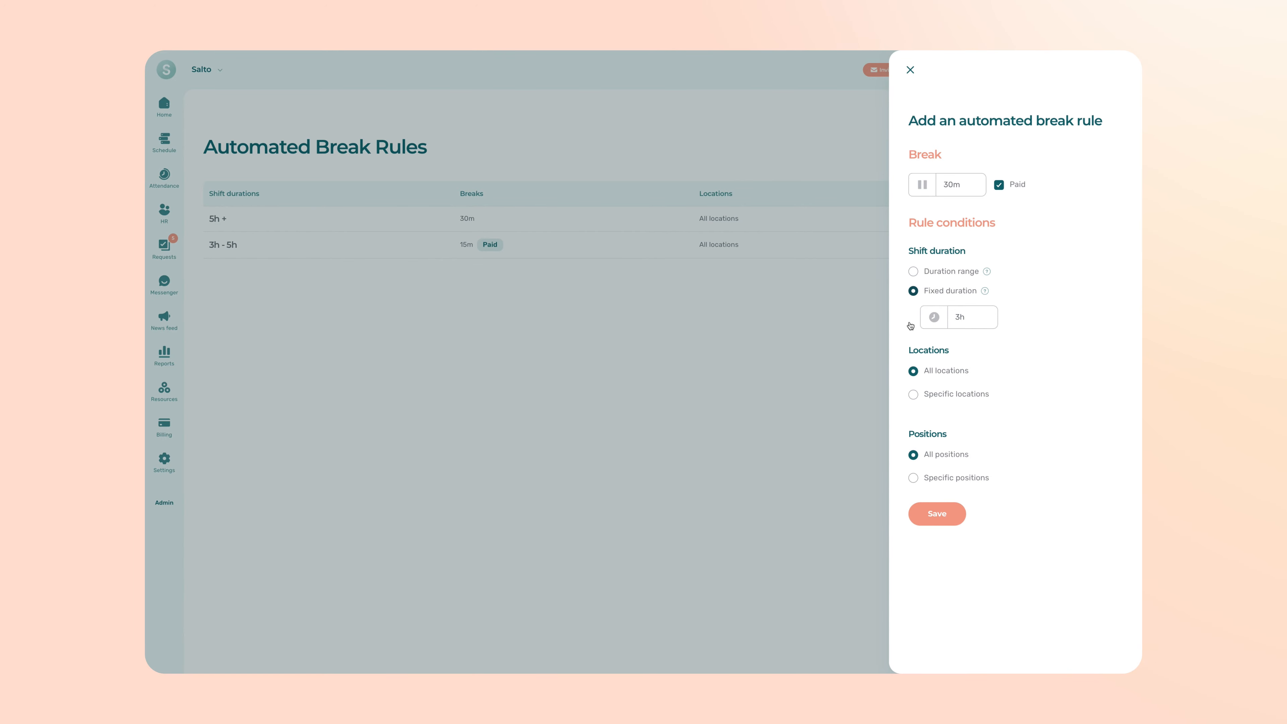
pyautogui.click(913, 273)
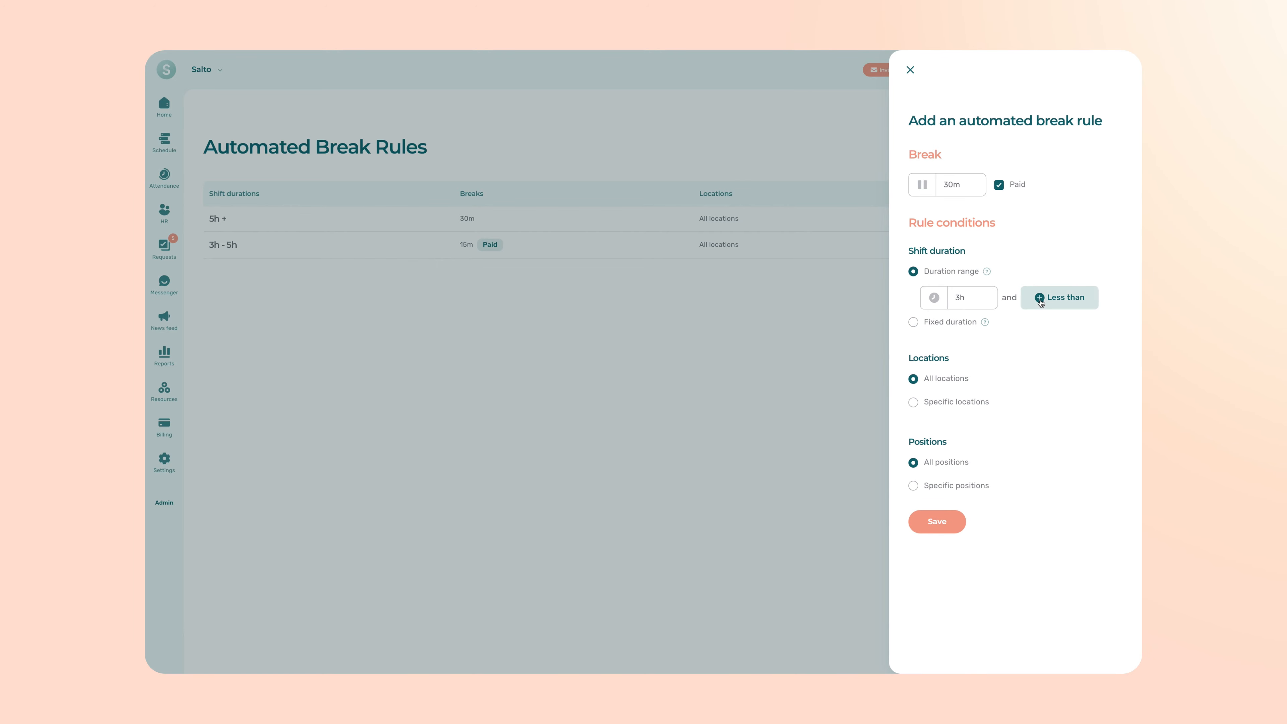
pyautogui.click(1059, 299)
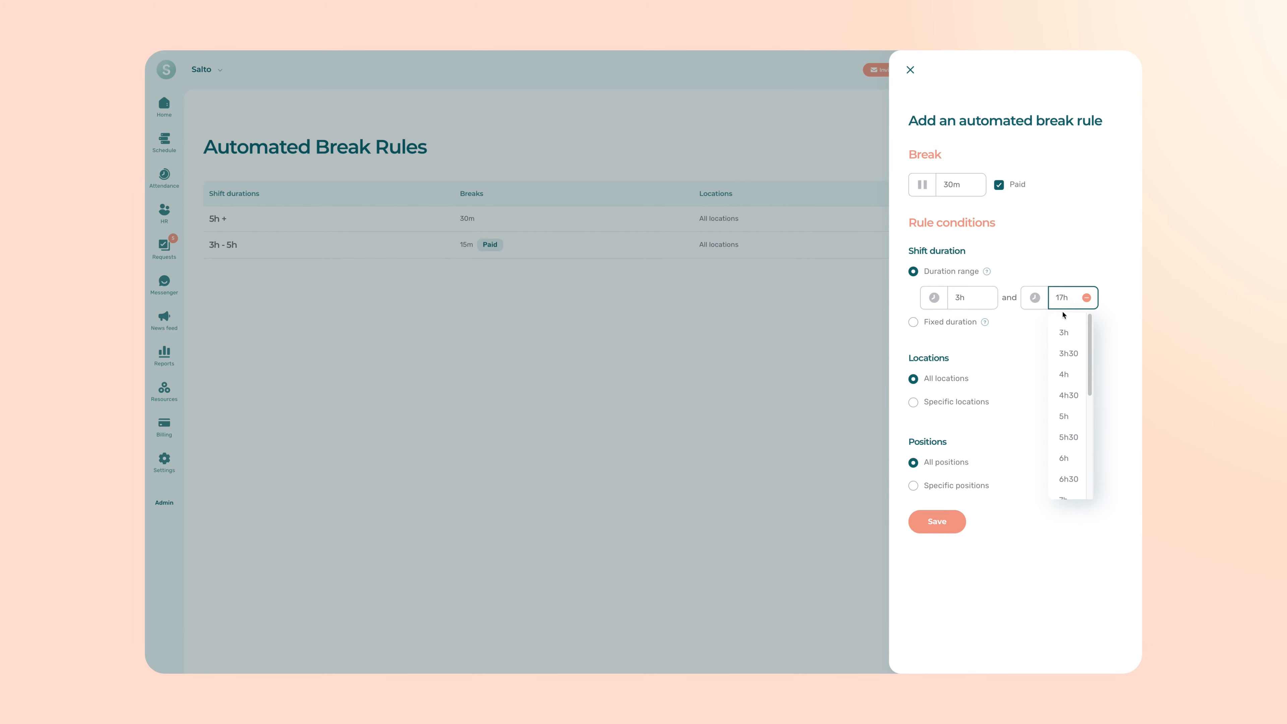
pyautogui.scroll(-1, 1066, 388)
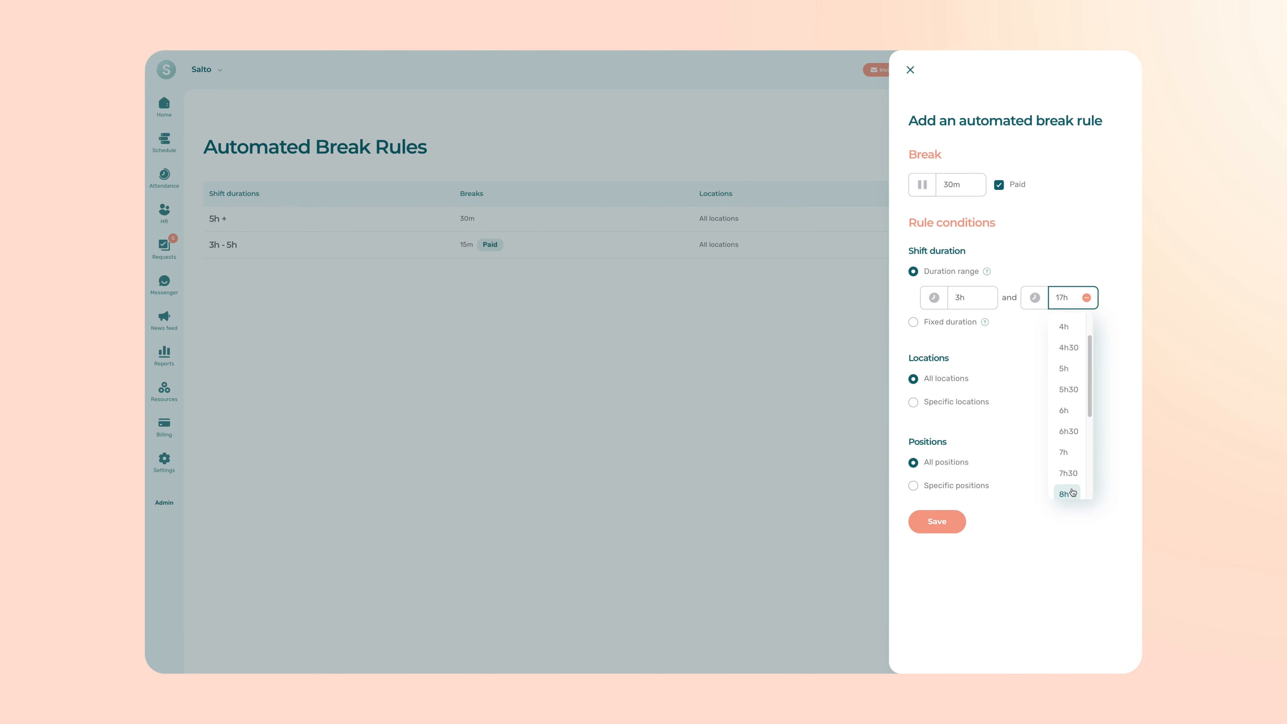
pyautogui.click(1070, 493)
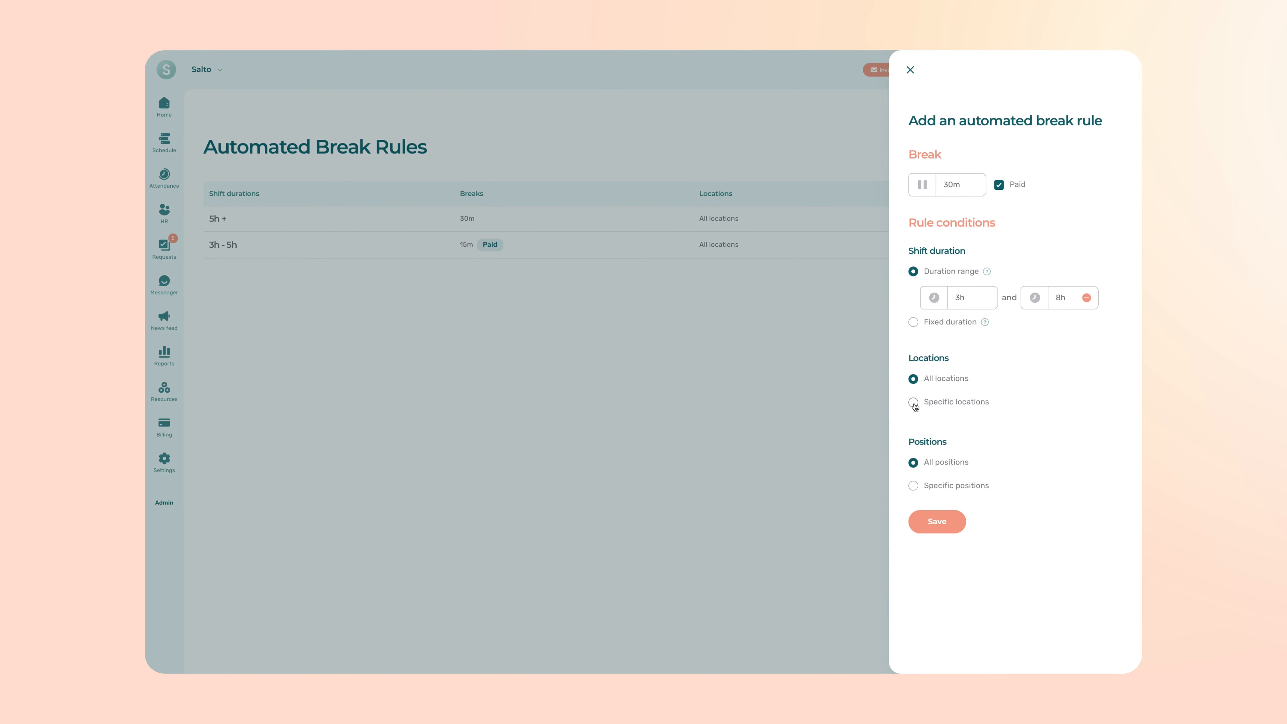
# Limit the break rule to the Brossard location for all positions, and save the rule
pyautogui.click(914, 403)
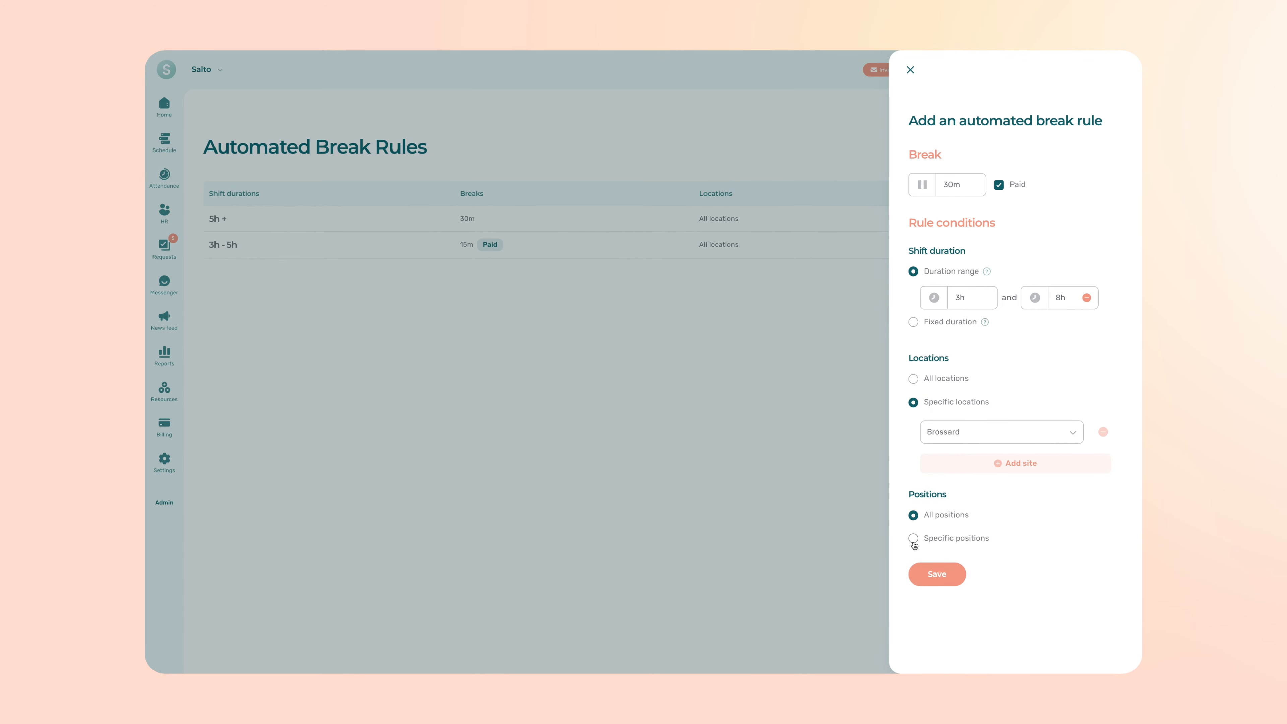
pyautogui.click(913, 539)
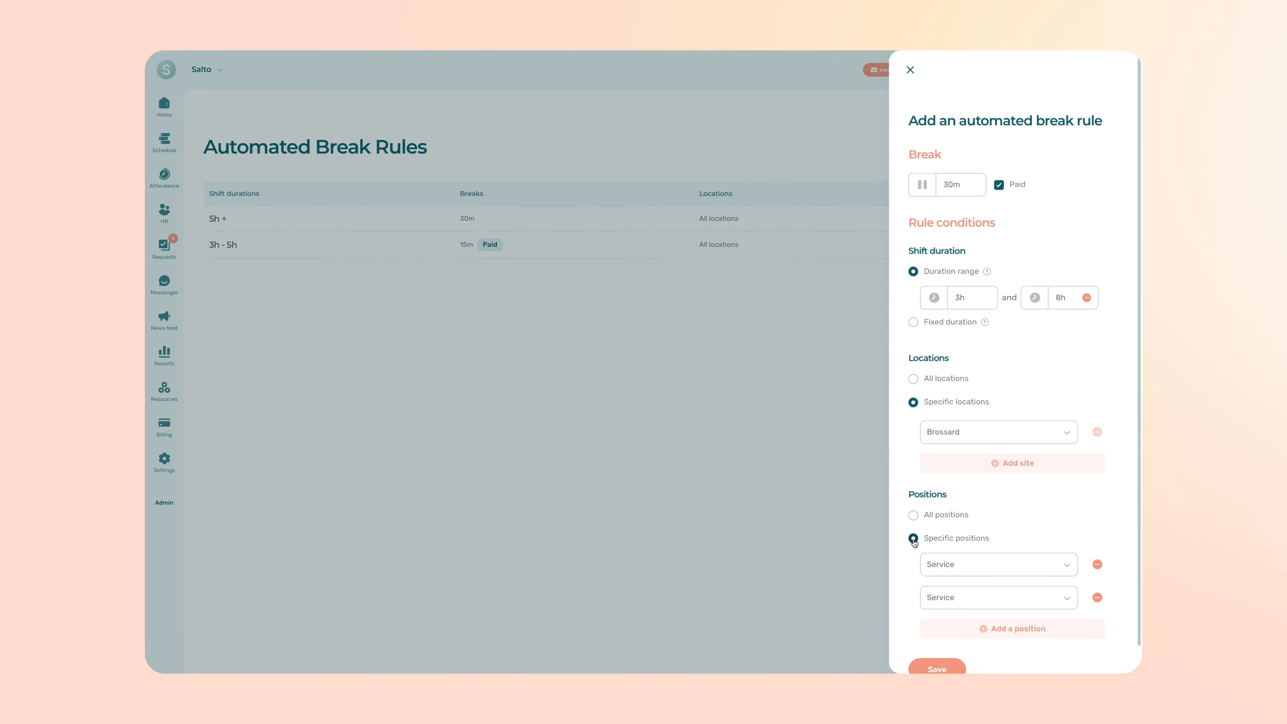
pyautogui.click(914, 515)
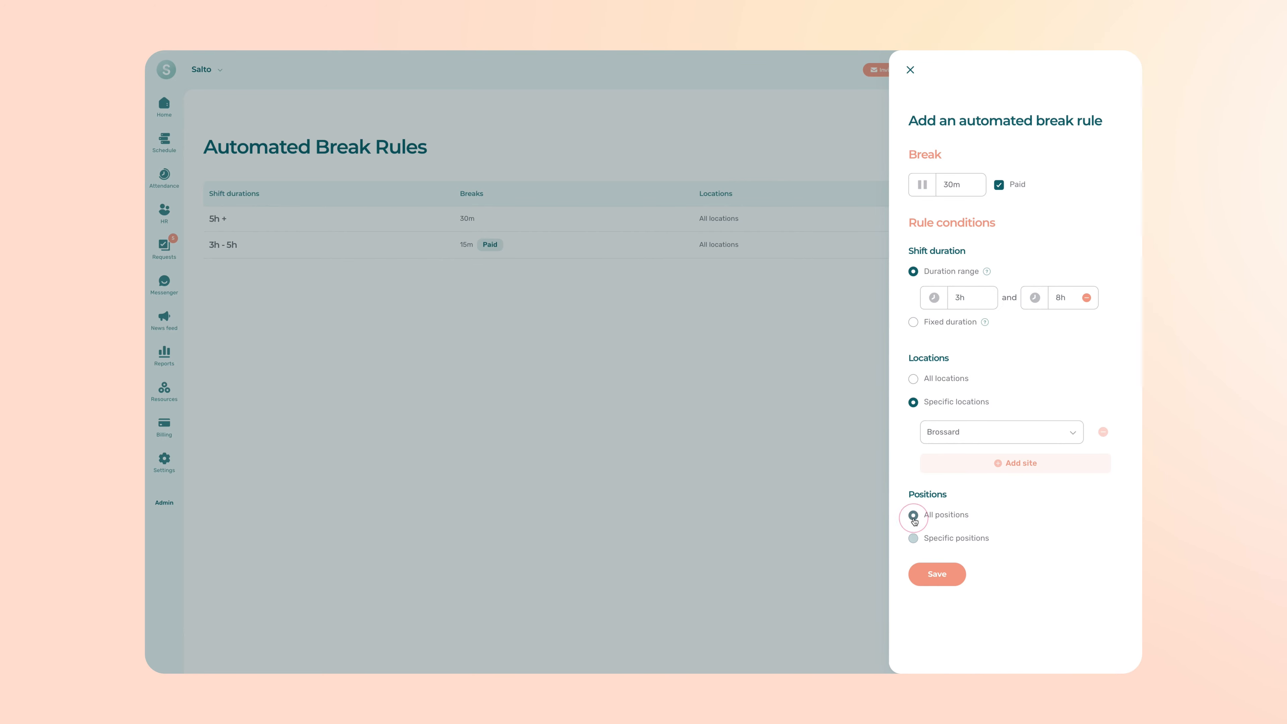
pyautogui.click(947, 578)
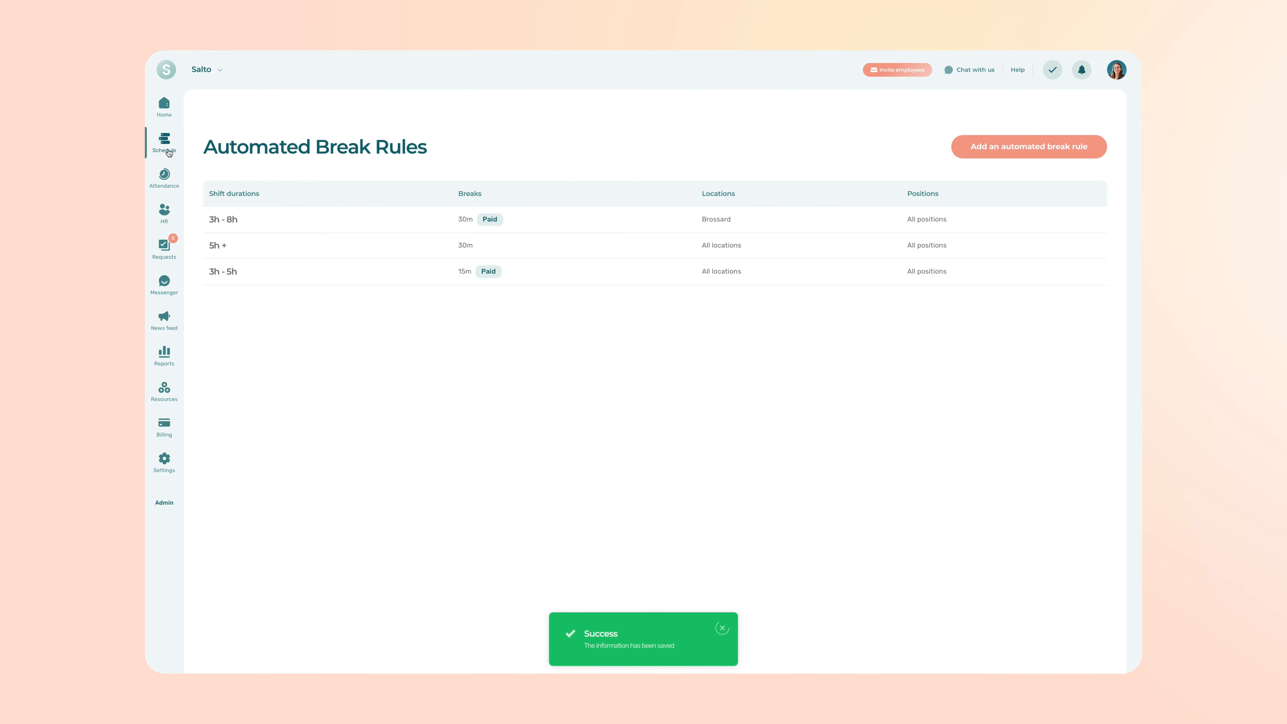
# In the schedule, move the second employee's Thursday shift to Saturday 21 and copy it to their Friday and Thursday and the first employee's Saturday
pyautogui.click(169, 151)
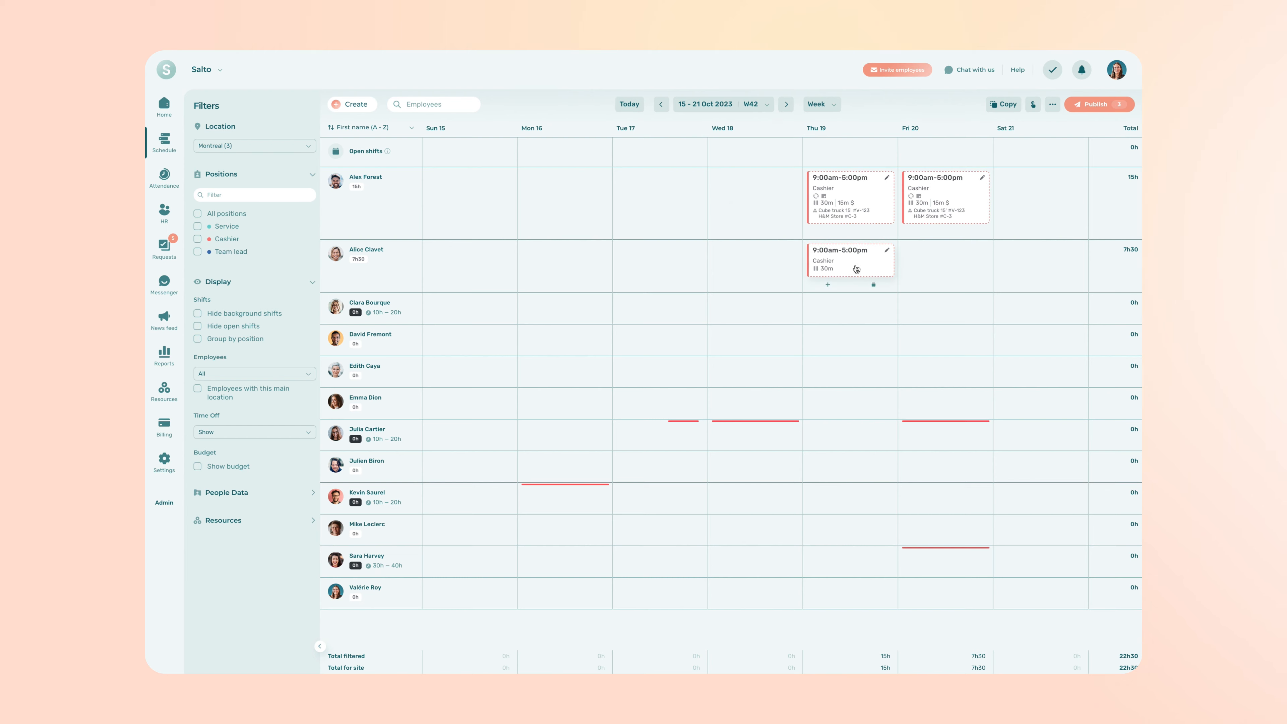
pyautogui.moveTo(855, 269); pyautogui.dragTo(1056, 277)
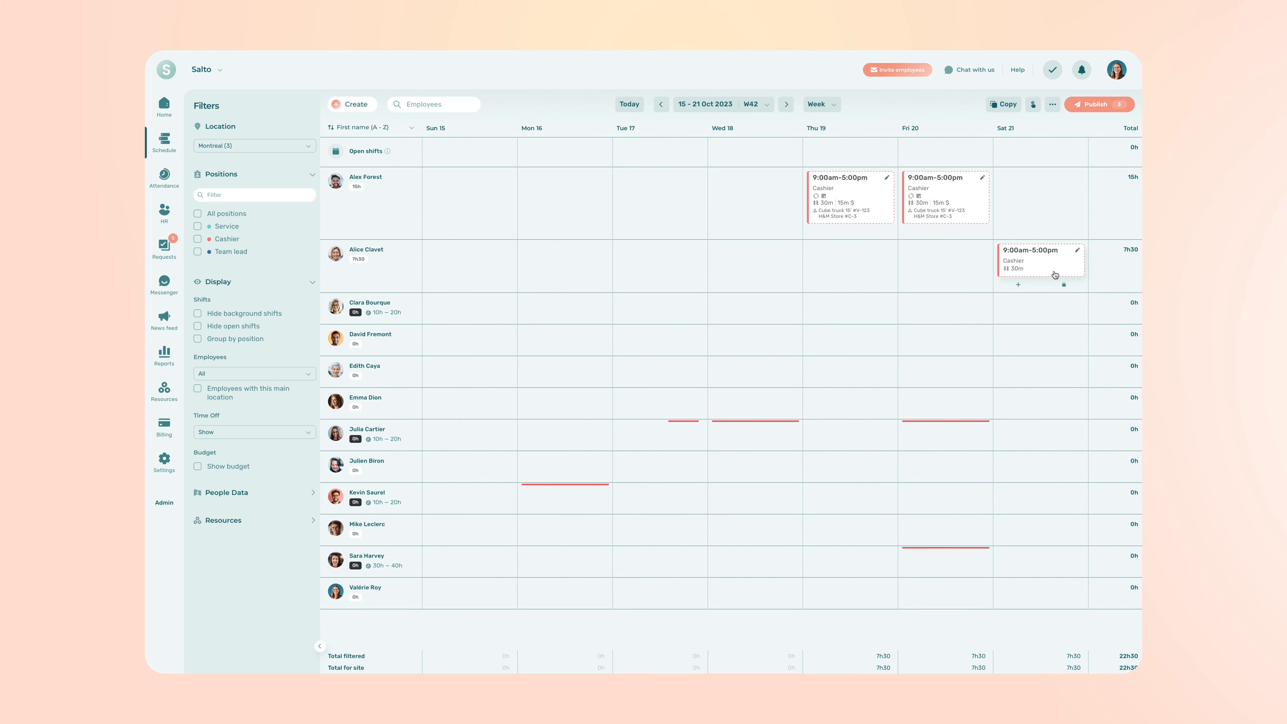
pyautogui.click(1054, 274)
pyautogui.moveTo(1054, 274); pyautogui.dragTo(863, 284)
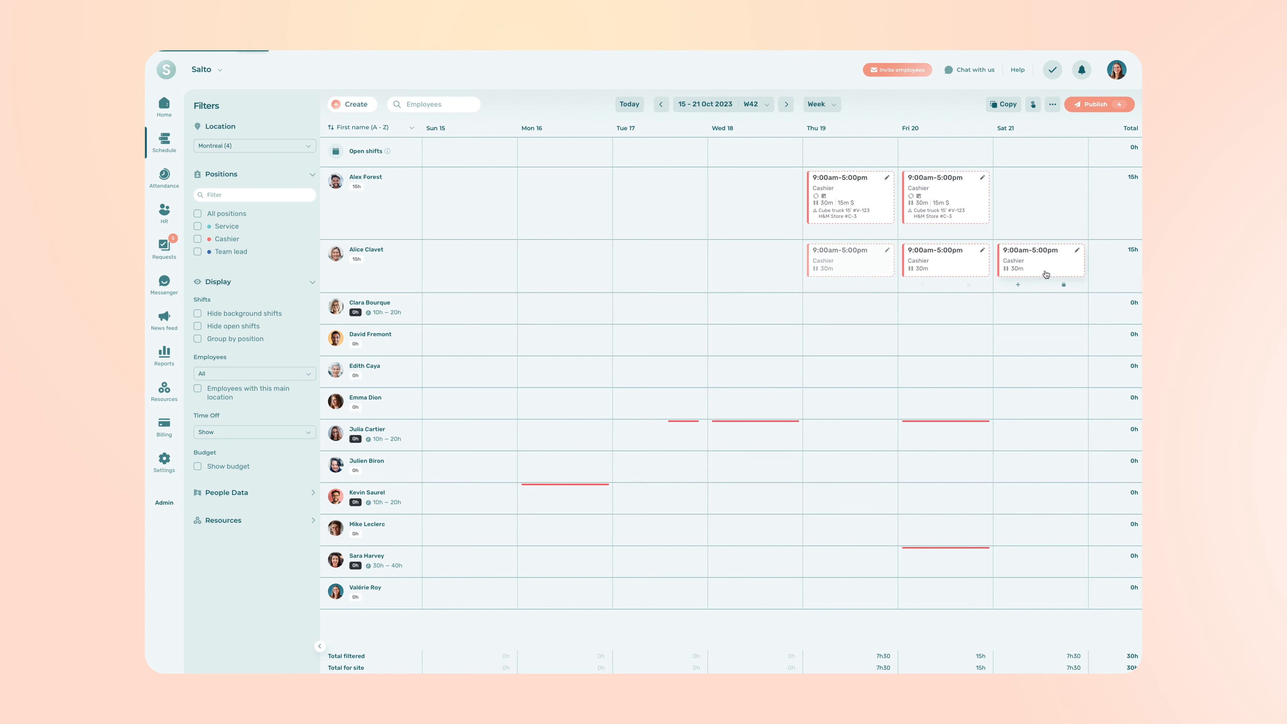
pyautogui.moveTo(1044, 272); pyautogui.dragTo(1036, 216)
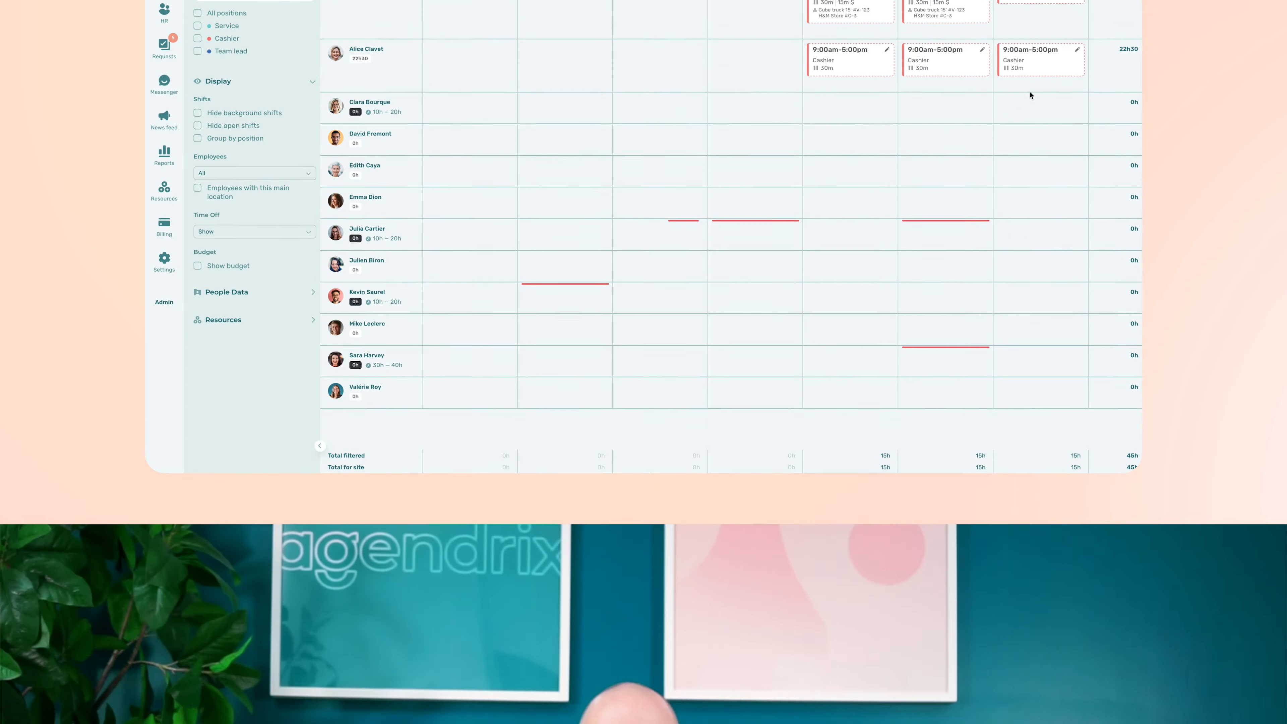